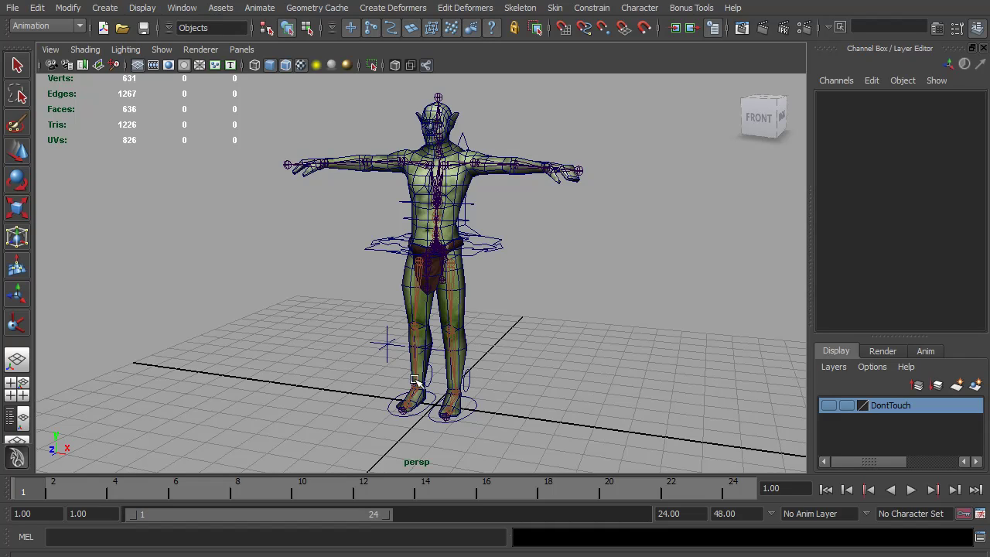
- Select the IK_Foot_CTR_LE control around the character's left foot and view the legs up close
{"action": "middle_click_drag", "start_coordinate": [349, 356], "coordinate": [361, 316], "text": "alt"}
{"action": "right_click_drag", "start_coordinate": [361, 316], "coordinate": [422, 328], "text": "alt"}
{"action": "mouse_move", "coordinate": [422, 328]}
{"action": "left_mouse_down", "text": "alt"}
{"action": "mouse_move", "coordinate": [444, 355]}
{"action": "mouse_move", "coordinate": [460, 351]}
{"action": "mouse_move", "coordinate": [403, 329]}
{"action": "mouse_move", "coordinate": [428, 334]}
{"action": "left_mouse_up", "text": "alt"}
{"action": "left_click", "coordinate": [458, 371]}
{"action": "key", "text": "w"}
{"action": "key", "text": "ctrl+z"}
{"action": "left_click", "coordinate": [510, 387]}
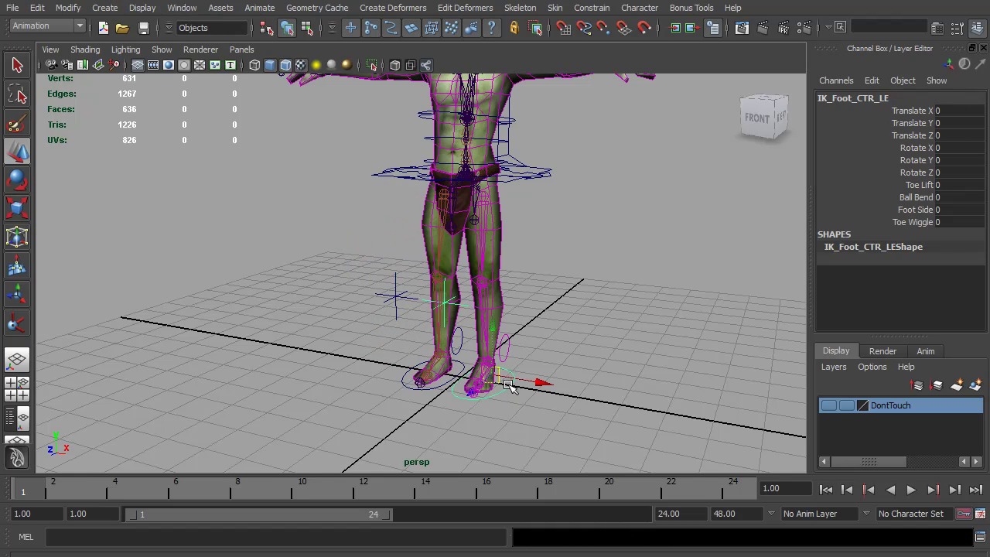
{"action": "middle_click_drag", "start_coordinate": [510, 386], "coordinate": [497, 335], "text": "alt"}
{"action": "right_click_drag", "start_coordinate": [497, 335], "coordinate": [564, 347], "text": "alt"}
{"action": "left_click_drag", "start_coordinate": [564, 347], "coordinate": [534, 352], "text": "alt"}
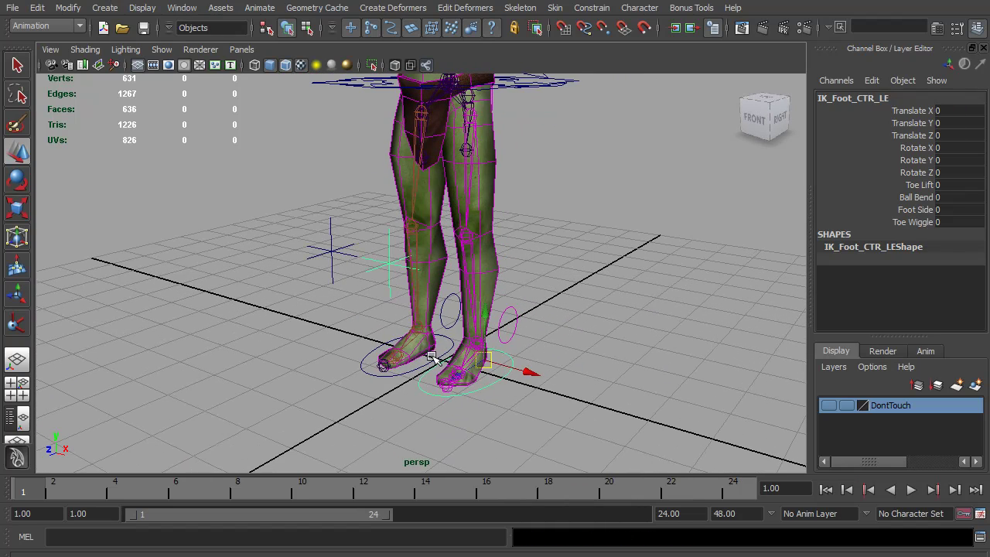
- Try out the Toe Wiggle and Toe Lift attributes on the left foot control and undo each change
{"action": "left_click", "coordinate": [912, 222]}
{"action": "middle_click_drag", "start_coordinate": [477, 328], "coordinate": [562, 358]}
{"action": "key", "text": "ctrl+z"}
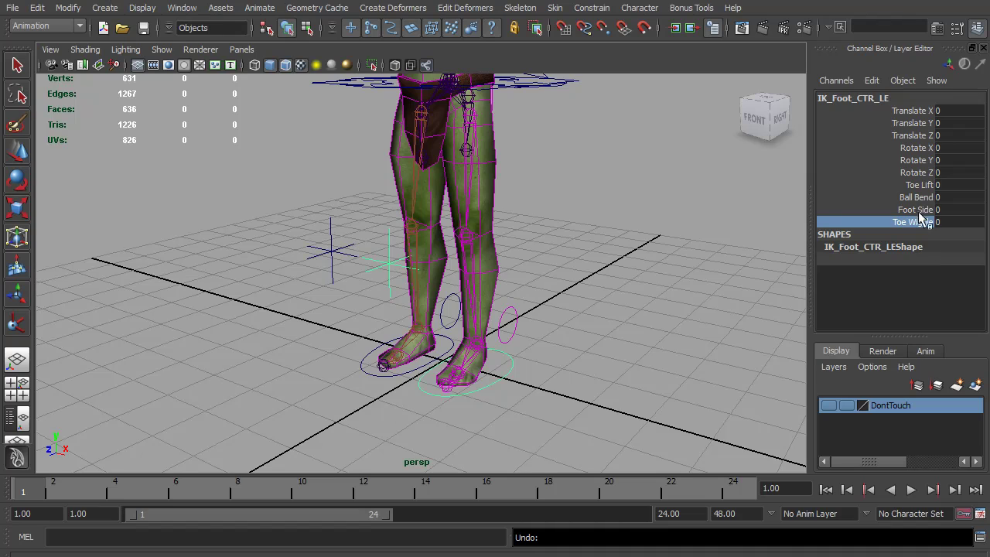
{"action": "left_click", "coordinate": [920, 184]}
{"action": "middle_click_drag", "start_coordinate": [333, 374], "coordinate": [725, 395]}
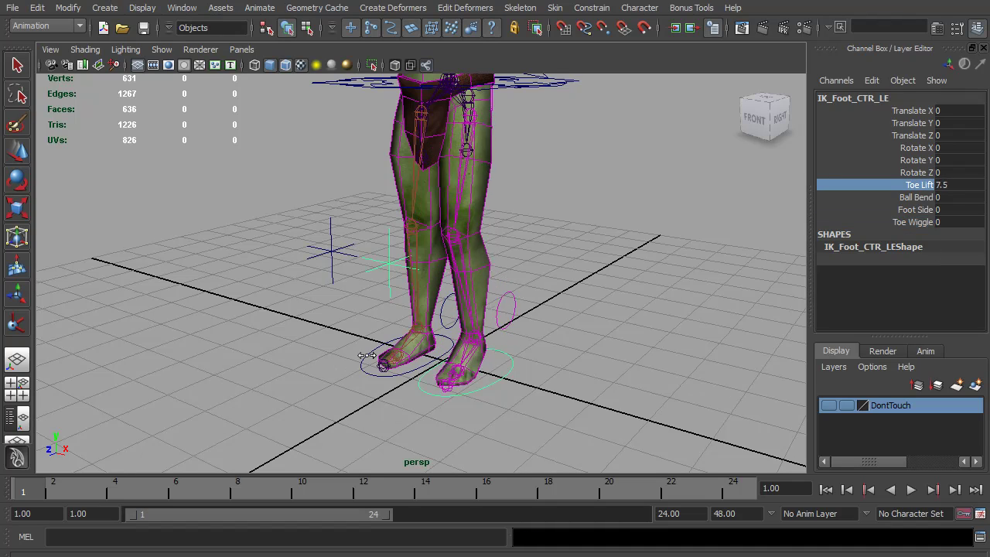
{"action": "key", "text": "ctrl+z"}
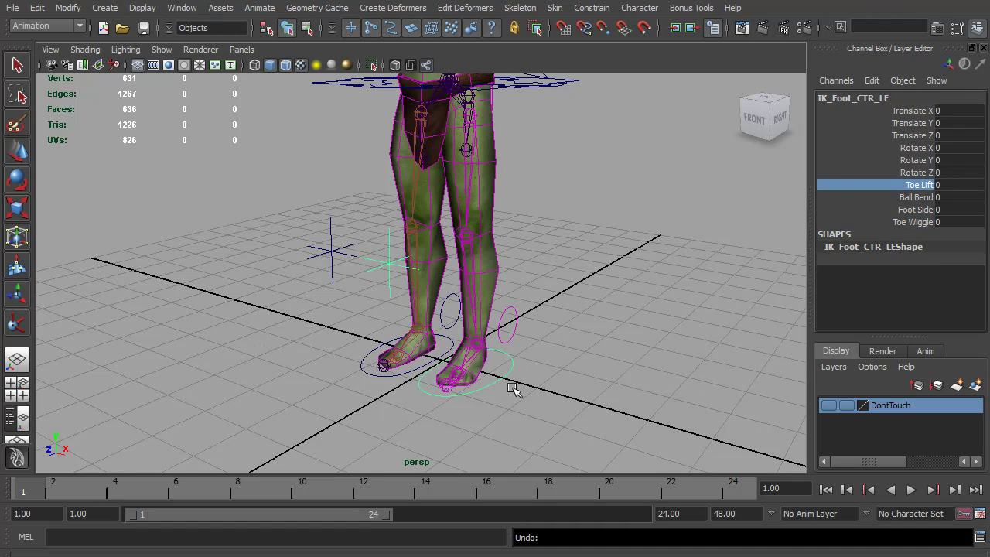
{"action": "left_click", "coordinate": [910, 223]}
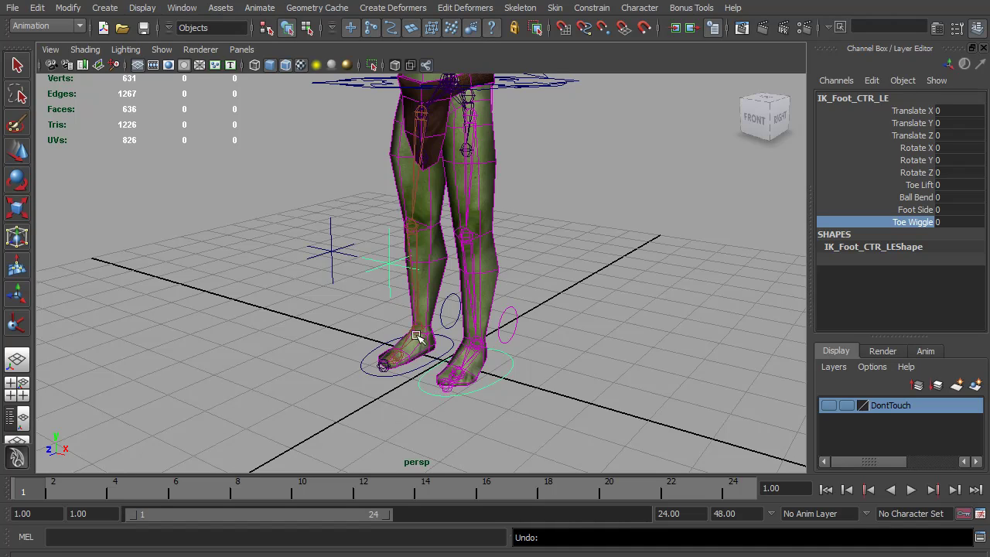
- Open the Hypergraph hierarchy and turn on visibility of the DontTouch layer
{"action": "left_click", "coordinate": [180, 10]}
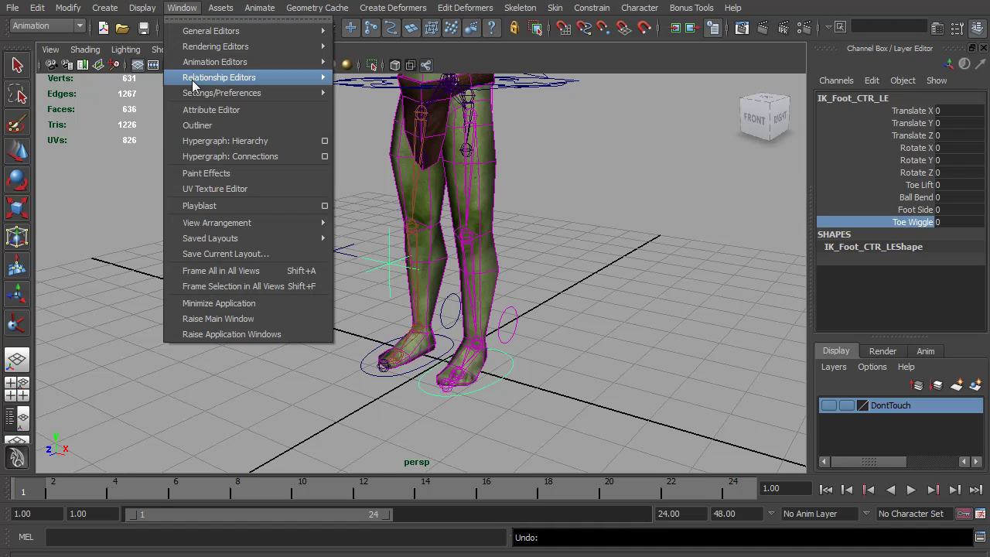
{"action": "left_click", "coordinate": [226, 143]}
{"action": "right_click_drag", "start_coordinate": [483, 351], "coordinate": [532, 340], "text": "alt"}
{"action": "left_click_drag", "start_coordinate": [532, 340], "coordinate": [547, 339], "text": "alt"}
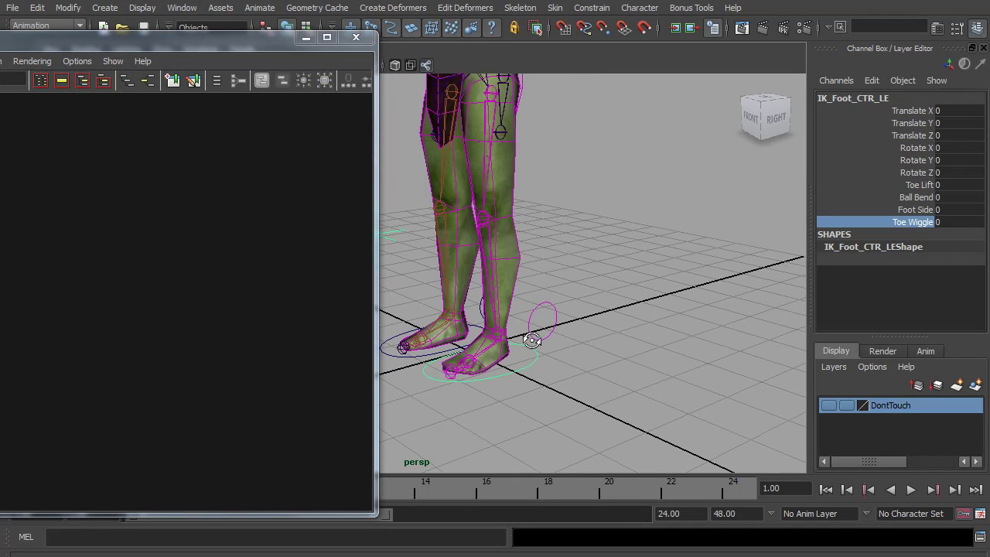
{"action": "left_click", "coordinate": [828, 405]}
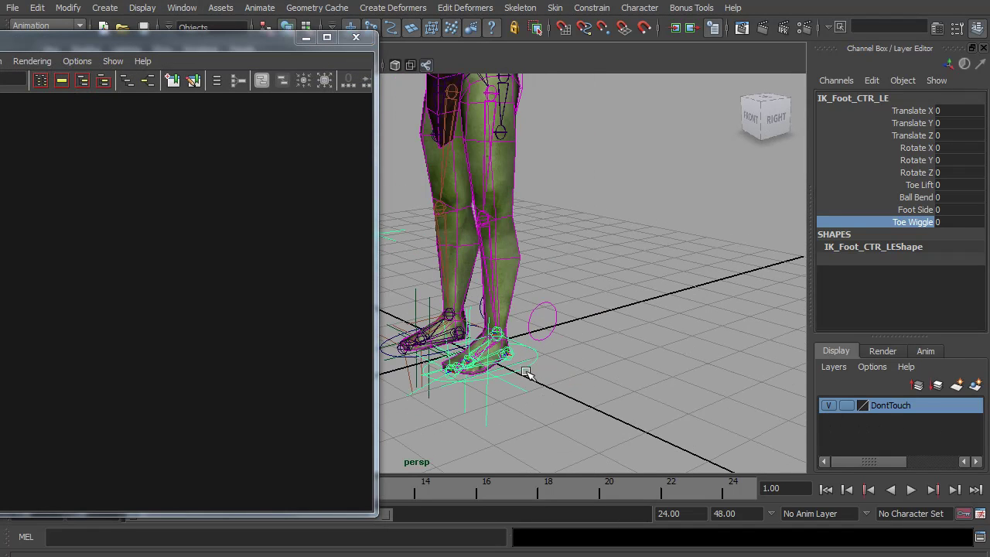
- Locate the J_Heal_RF joint chain of the left foot in the hierarchy and select J_ToeWiggle_RF
{"action": "left_click", "coordinate": [512, 357]}
{"action": "key", "text": "f"}
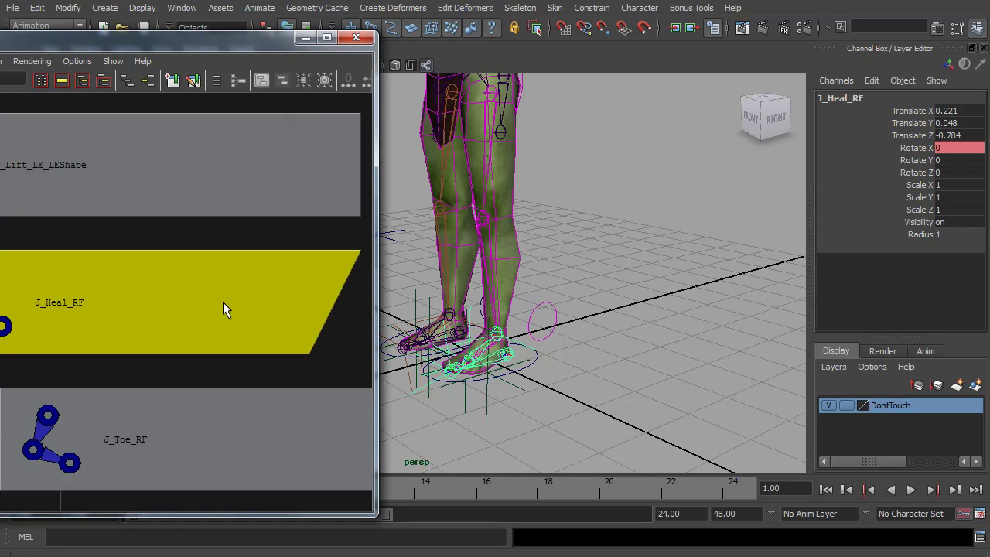
{"action": "right_click_drag", "start_coordinate": [224, 308], "coordinate": [2, 279], "text": "alt"}
{"action": "middle_click_drag", "start_coordinate": [131, 348], "coordinate": [155, 214], "text": "alt"}
{"action": "right_click_drag", "start_coordinate": [259, 306], "coordinate": [197, 315], "text": "alt"}
{"action": "middle_click_drag", "start_coordinate": [206, 325], "coordinate": [187, 295], "text": "alt"}
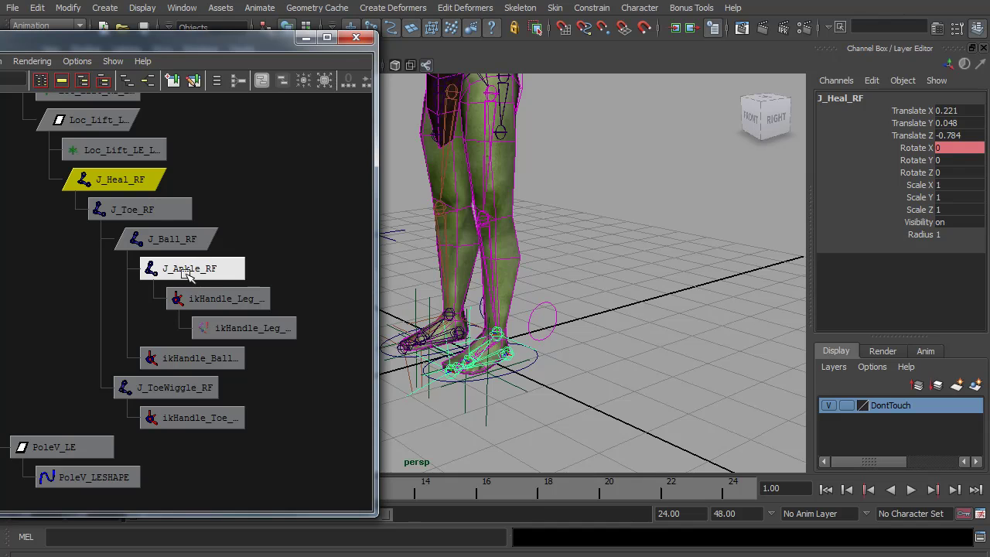
{"action": "left_click", "coordinate": [200, 389]}
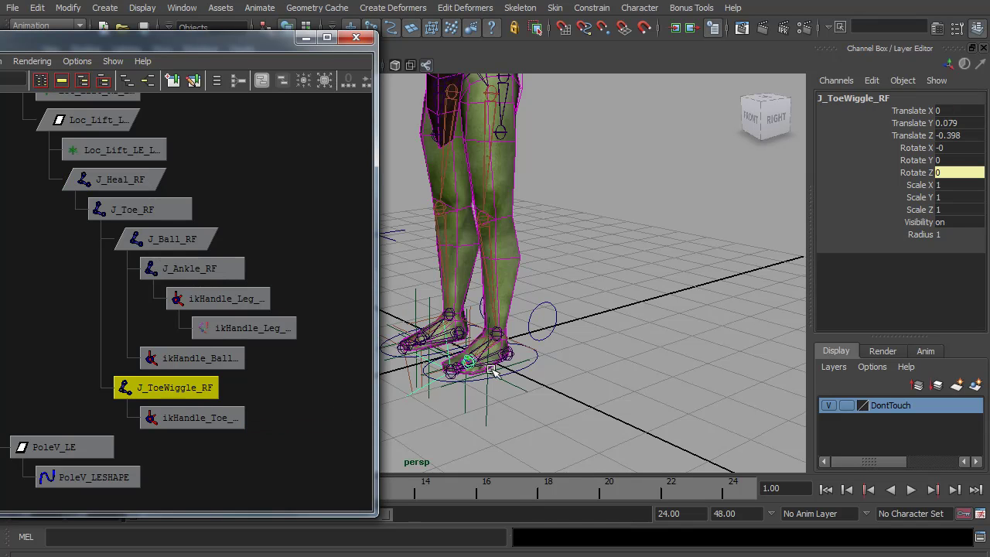
{"action": "left_click_drag", "start_coordinate": [462, 357], "coordinate": [526, 379], "text": "alt"}
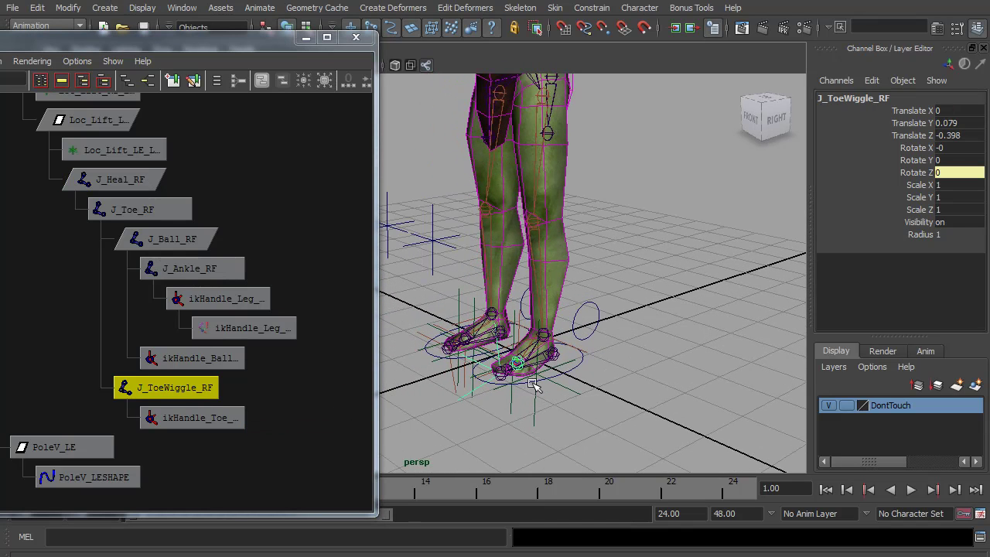
- Set Toe Wiggle on IK_Foot_CTR_LE to -1.4 and close the Hypergraph
{"action": "left_click", "coordinate": [579, 368]}
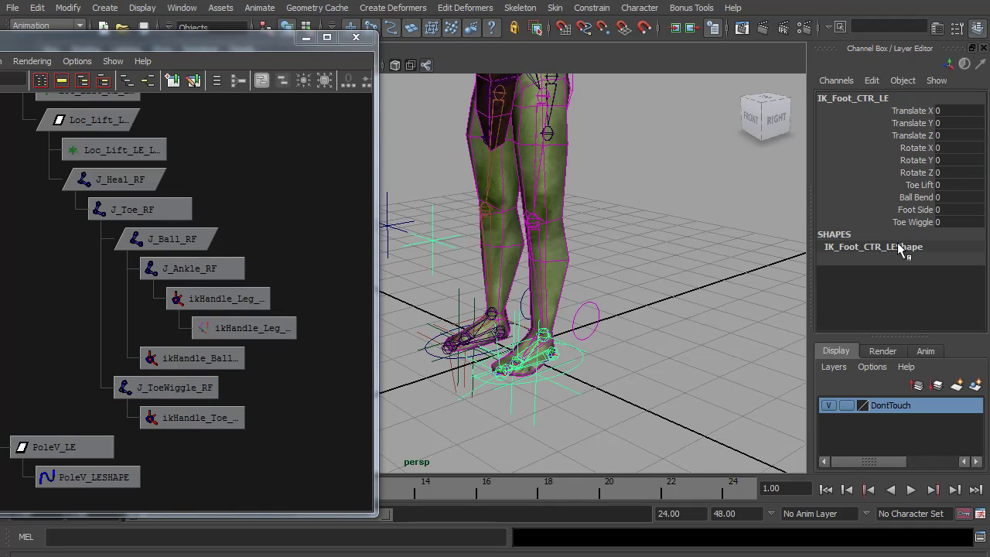
{"action": "left_click", "coordinate": [912, 222]}
{"action": "mouse_move", "coordinate": [495, 344]}
{"action": "middle_mouse_down"}
{"action": "mouse_move", "coordinate": [796, 396]}
{"action": "mouse_move", "coordinate": [214, 353]}
{"action": "mouse_move", "coordinate": [56, 331]}
{"action": "mouse_move", "coordinate": [533, 374]}
{"action": "mouse_move", "coordinate": [493, 372]}
{"action": "mouse_move", "coordinate": [490, 346]}
{"action": "middle_mouse_up"}
{"action": "left_click", "coordinate": [356, 37]}
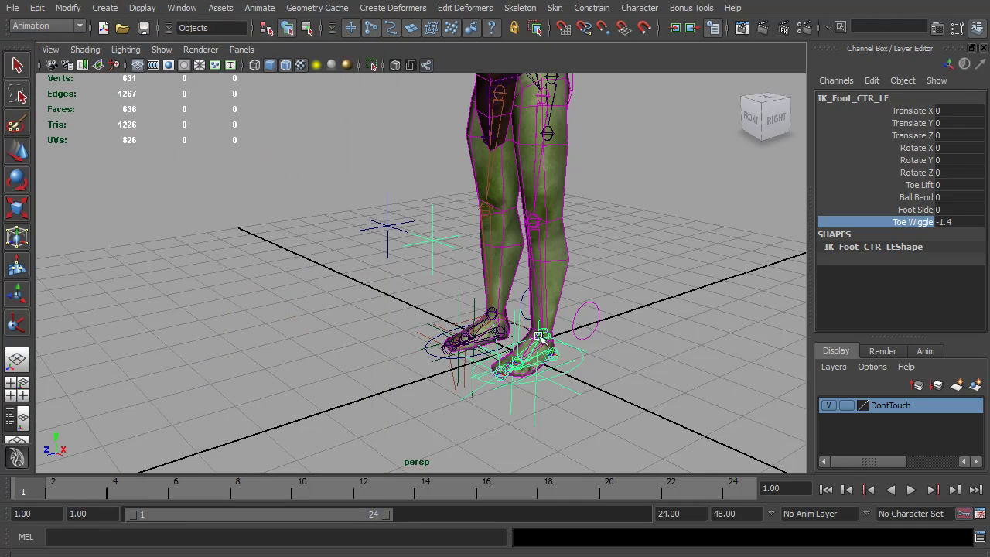
- Move the left IK foot control to about X 0.449, Y 0.496, Z -0.839 to bend the knee
{"action": "key", "text": "q"}
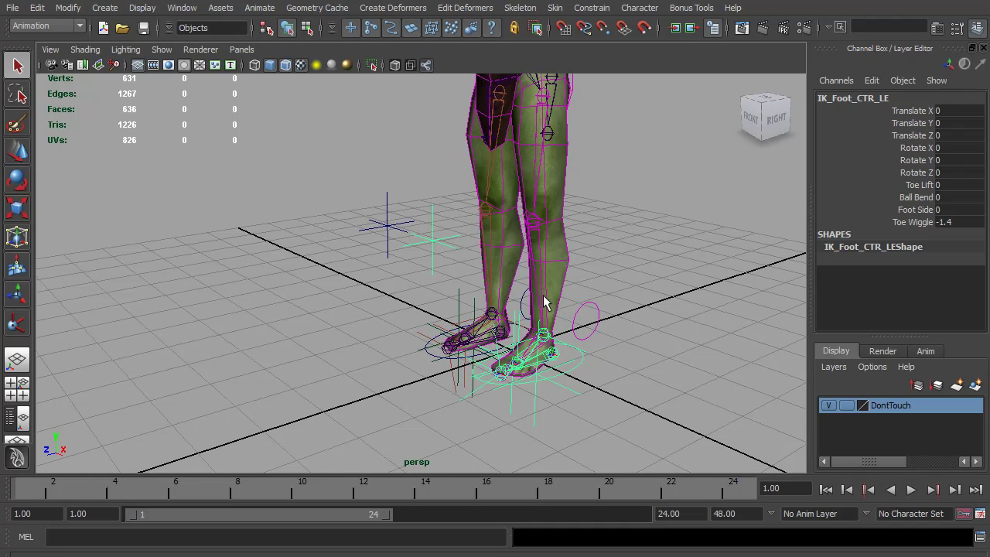
{"action": "key", "text": "w"}
{"action": "left_click_drag", "start_coordinate": [551, 352], "coordinate": [616, 306]}
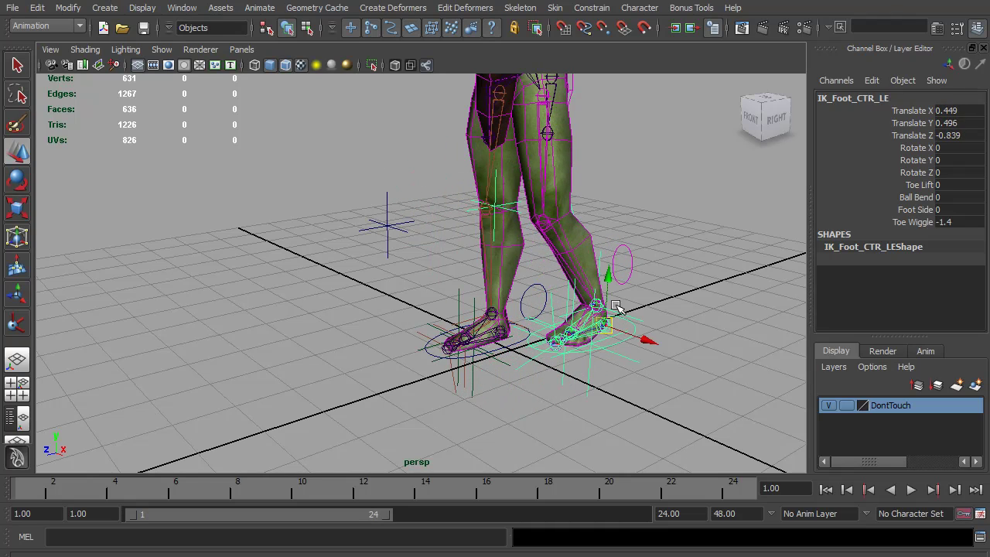
- Set the IK FK Switch attribute on Foot_Switch_CTR_LE to 1
{"action": "left_click", "coordinate": [623, 262]}
{"action": "left_click_drag", "start_coordinate": [912, 110], "coordinate": [861, 170]}
{"action": "left_click", "coordinate": [896, 234]}
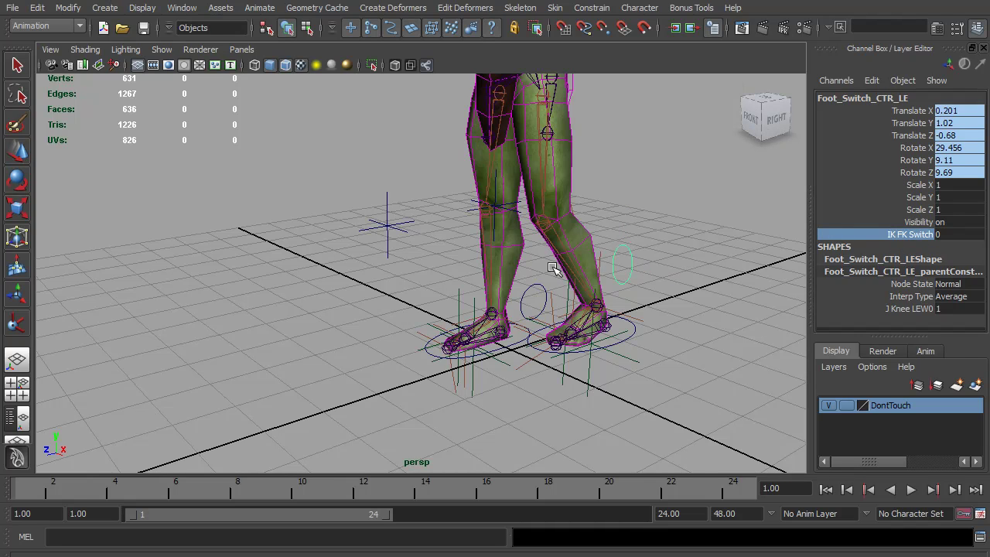
{"action": "middle_click_drag", "start_coordinate": [572, 273], "coordinate": [587, 272]}
- Rotate the J_Hip_LE_FK control to about X 3.601, Y 29.583, Z 5.479
{"action": "left_click", "coordinate": [593, 152]}
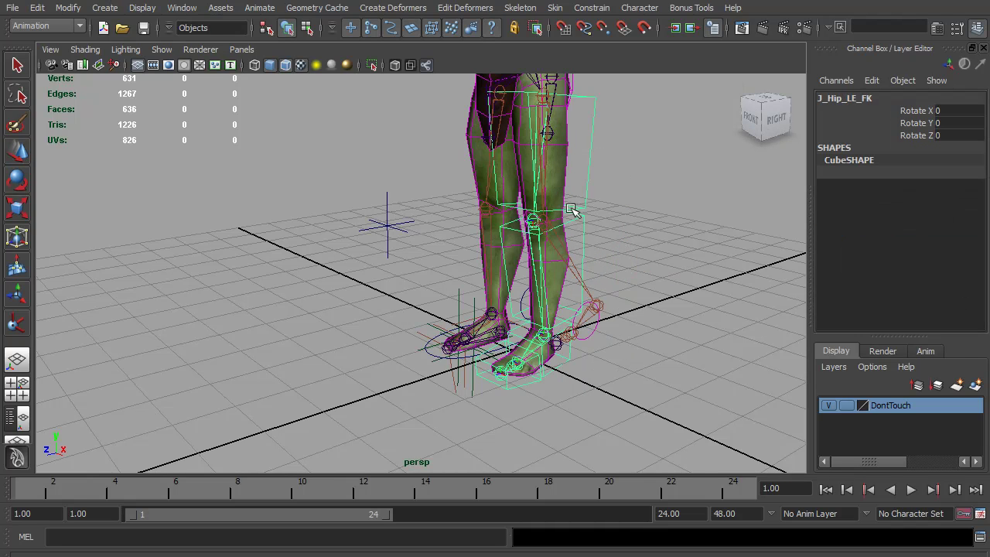
{"action": "key", "text": "e"}
{"action": "left_click_drag", "start_coordinate": [560, 153], "coordinate": [575, 114]}
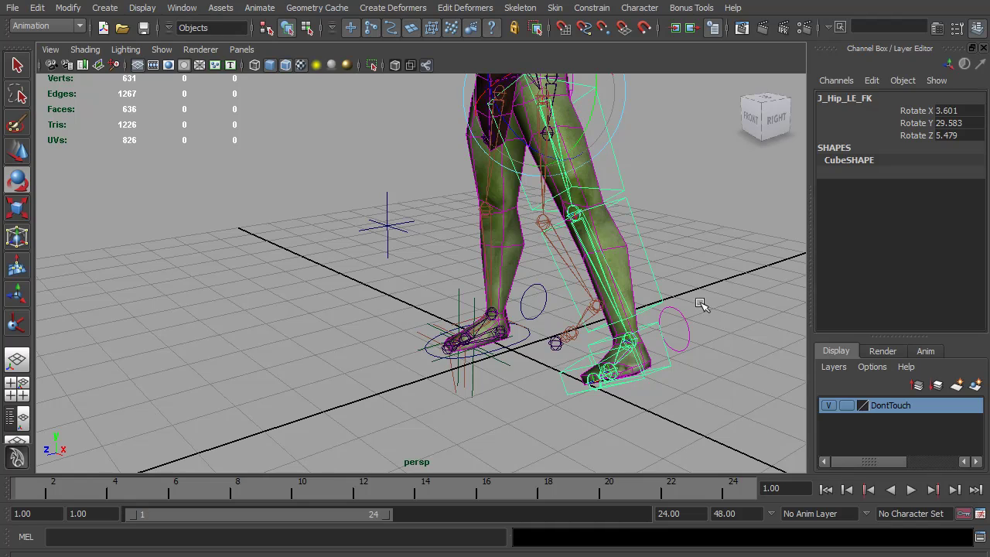
- Return the left leg to IK by setting the foot switch control's IK FK Switch to 0
{"action": "left_click", "coordinate": [693, 339]}
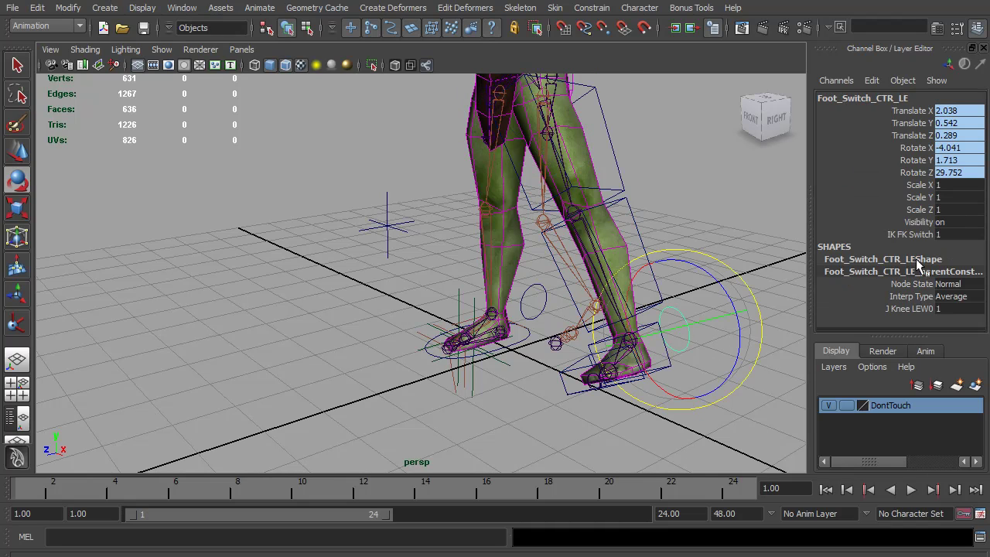
{"action": "left_click", "coordinate": [911, 235]}
{"action": "middle_click_drag", "start_coordinate": [711, 240], "coordinate": [645, 238]}
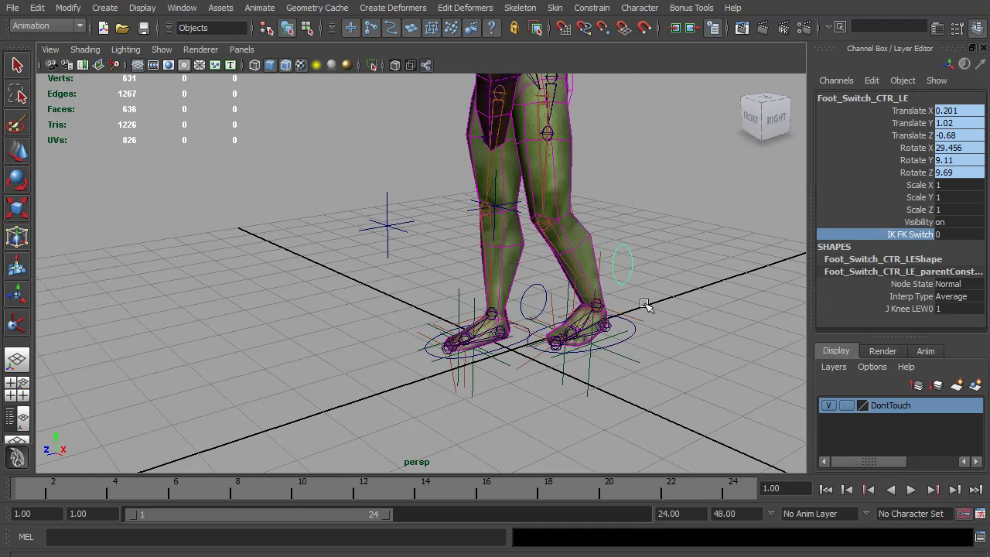
- Reset Translate X, Y and Z of IK_Foot_CTR_LE to 0 and save the scene
{"action": "left_click", "coordinate": [628, 332]}
{"action": "key", "text": "w"}
{"action": "left_click_drag", "start_coordinate": [608, 326], "coordinate": [562, 348]}
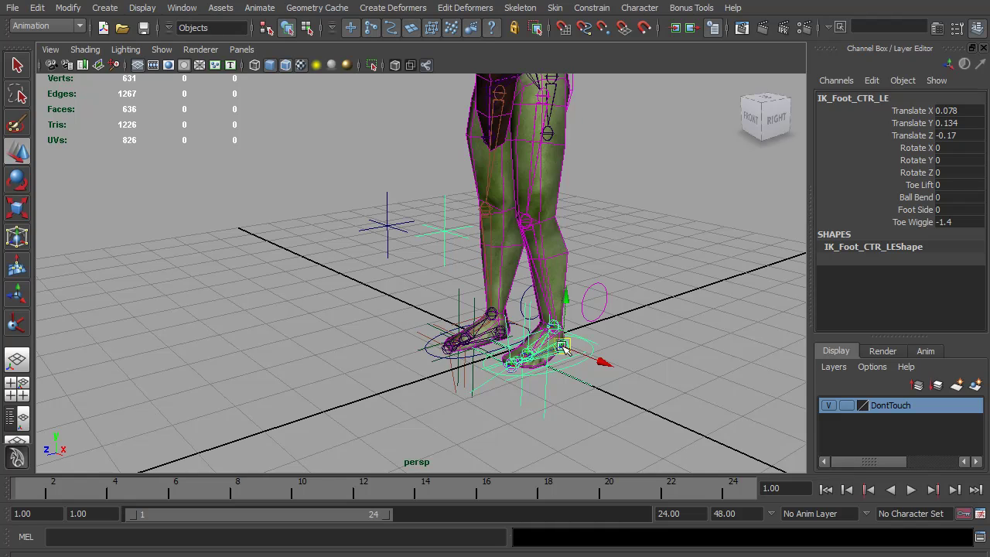
{"action": "left_click_drag", "start_coordinate": [959, 136], "coordinate": [956, 110]}
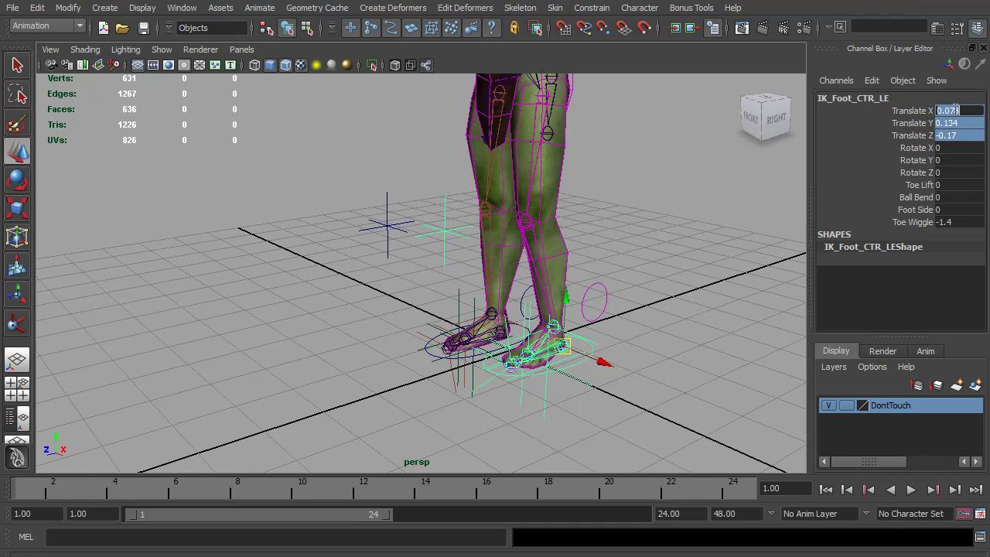
{"action": "type", "text": "0"}
{"action": "key", "text": "Return"}
{"action": "key", "text": "ctrl+s"}
- Clear the selection and reopen the Hypergraph hierarchy beside the character's left arm
{"action": "middle_click_drag", "start_coordinate": [591, 193], "coordinate": [478, 377], "text": "alt"}
{"action": "left_click_drag", "start_coordinate": [478, 379], "coordinate": [391, 315], "text": "alt"}
{"action": "right_click_drag", "start_coordinate": [390, 315], "coordinate": [474, 304], "text": "alt"}
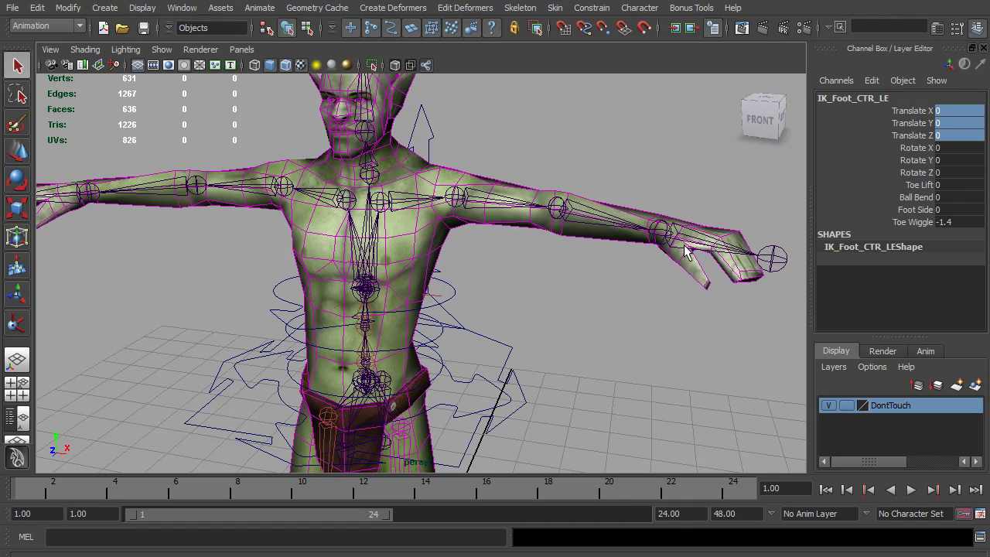
{"action": "left_click", "coordinate": [497, 258]}
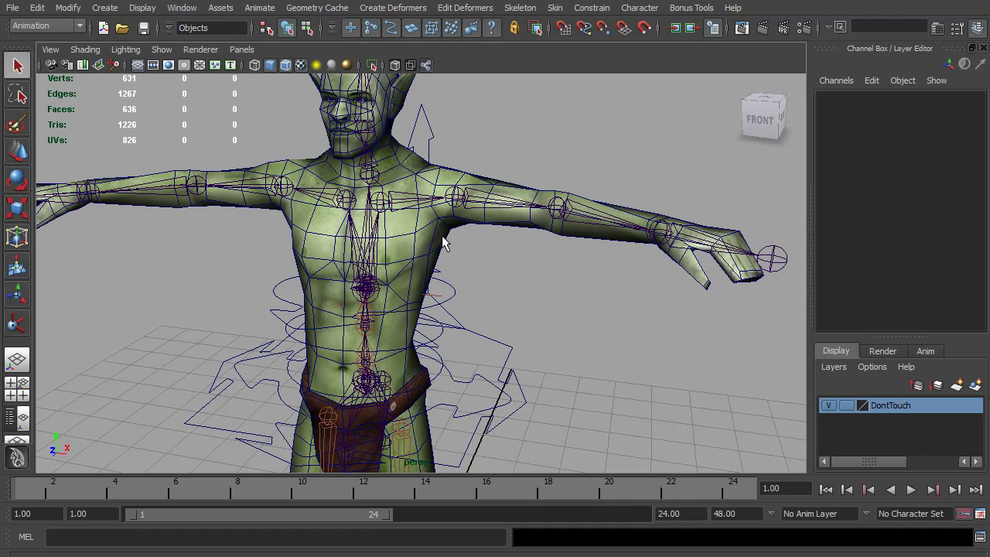
{"action": "left_click", "coordinate": [182, 8]}
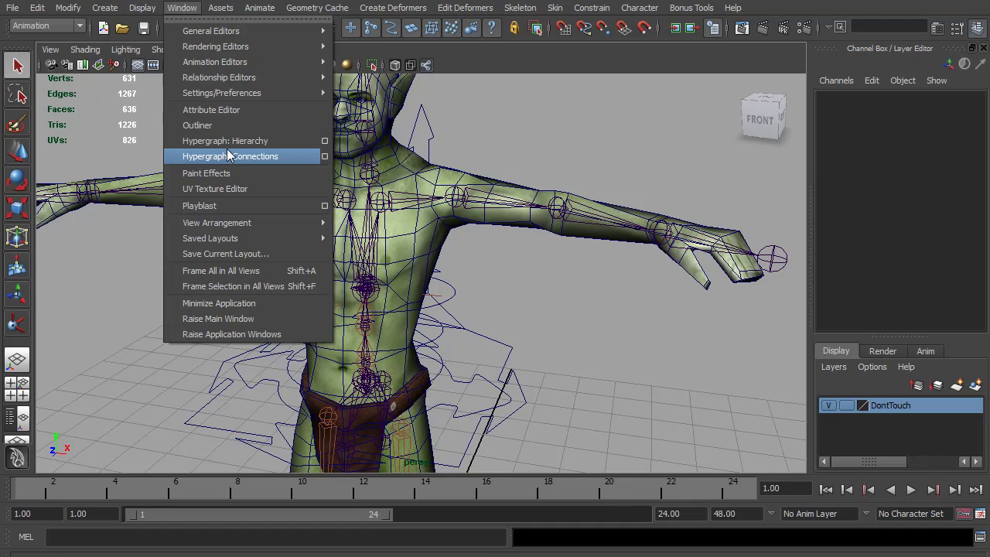
{"action": "mouse_move", "coordinate": [224, 51]}
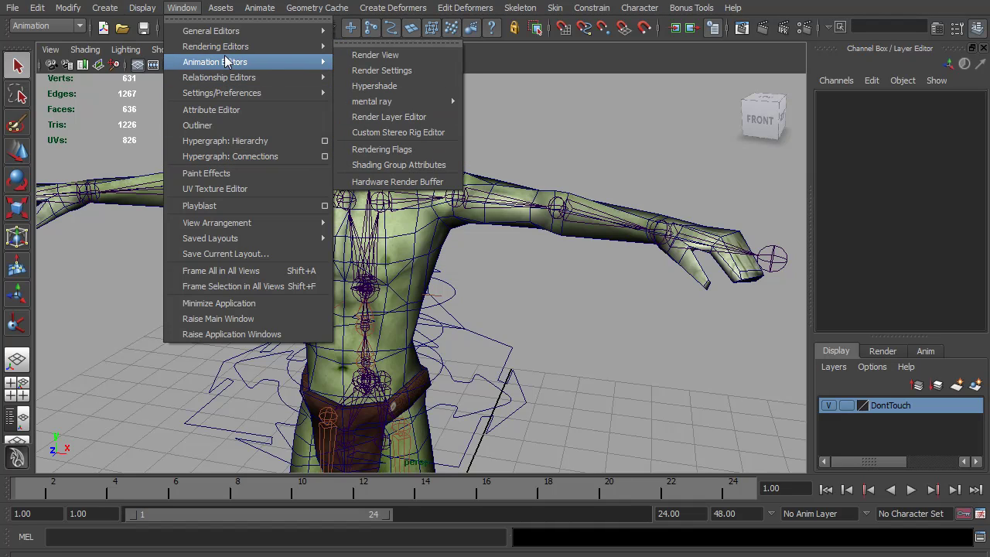
{"action": "left_click", "coordinate": [243, 145]}
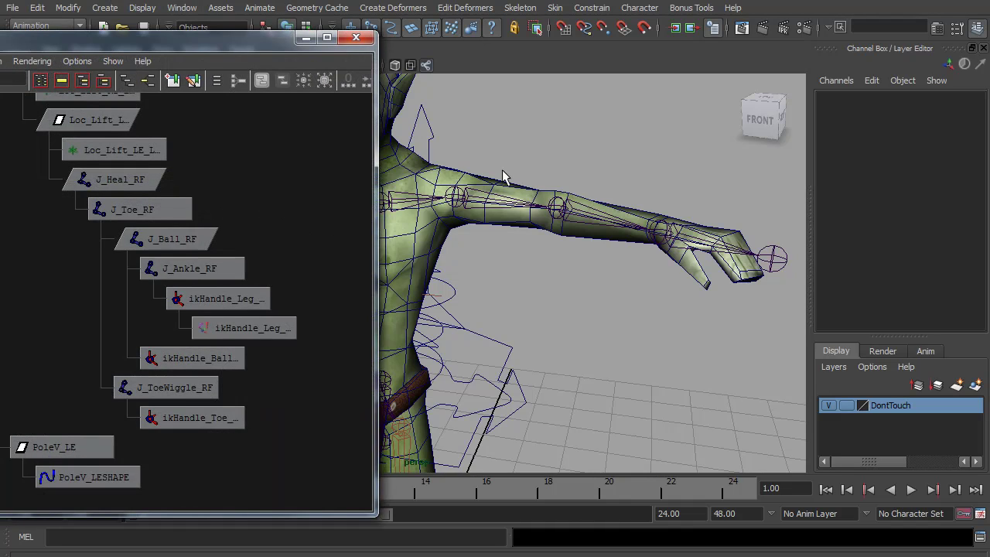
- Duplicate the left arm's J_Shoulder_LE joint chain twice under J_Clav_LE
{"action": "left_click", "coordinate": [487, 225]}
{"action": "key", "text": "f"}
{"action": "right_click_drag", "start_coordinate": [252, 265], "coordinate": [130, 276], "text": "alt"}
{"action": "middle_click_drag", "start_coordinate": [167, 310], "coordinate": [188, 217], "text": "alt"}
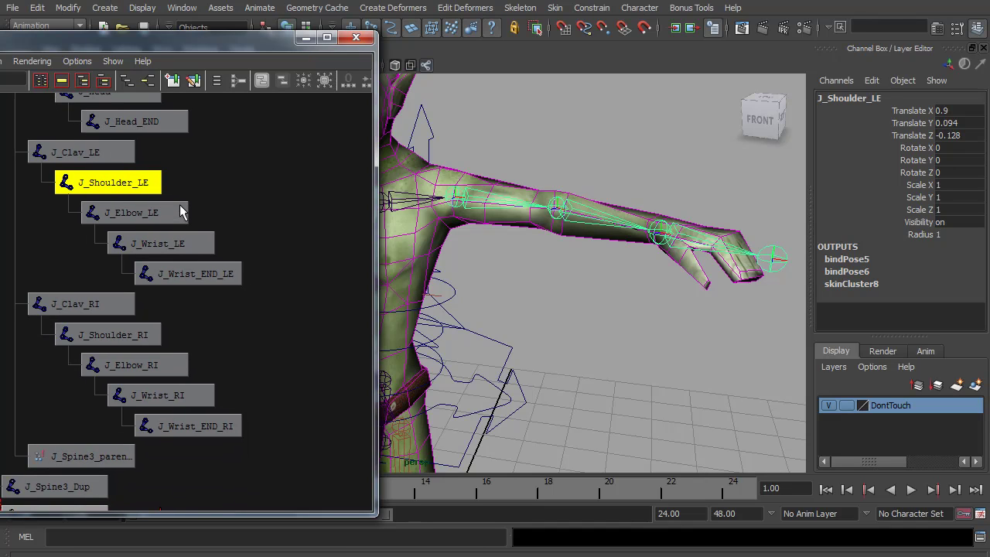
{"action": "key", "text": "ctrl+d"}
{"action": "middle_click_drag", "start_coordinate": [201, 314], "coordinate": [210, 261], "text": "alt"}
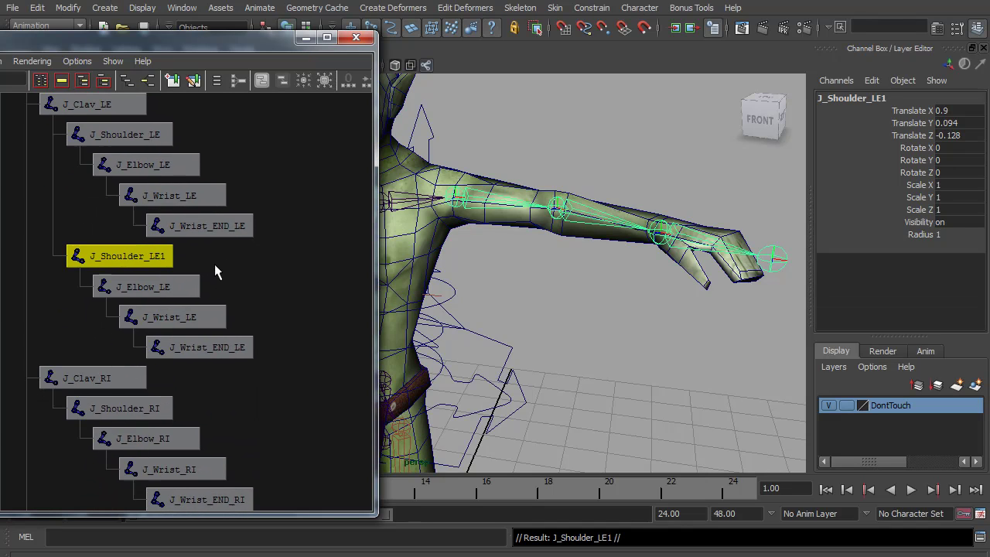
{"action": "key", "text": "ctrl+d"}
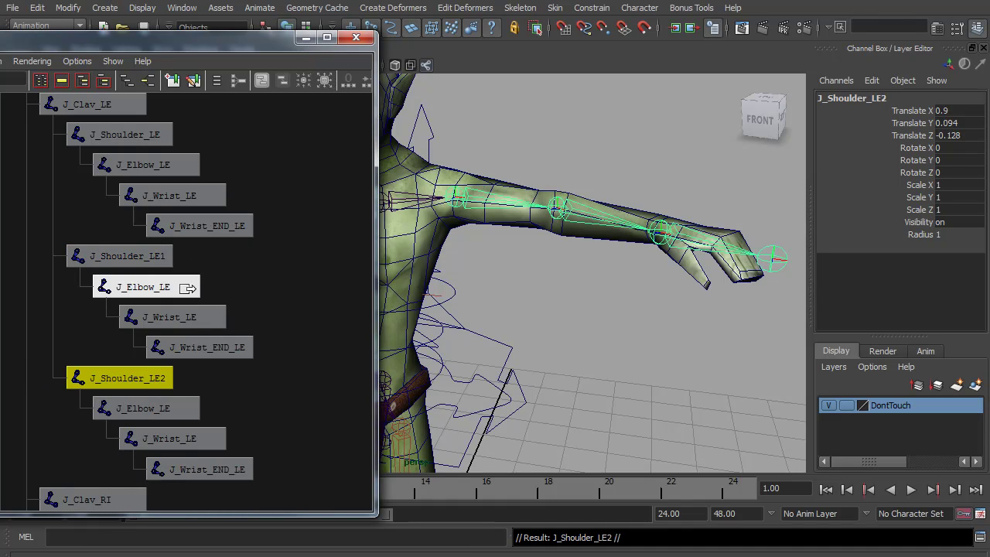
- Rename the first duplicated shoulder joint, J_Shoulder_LE1, as J_Shoulder_LE_FK
{"action": "middle_click_drag", "start_coordinate": [155, 261], "coordinate": [171, 236], "text": "alt"}
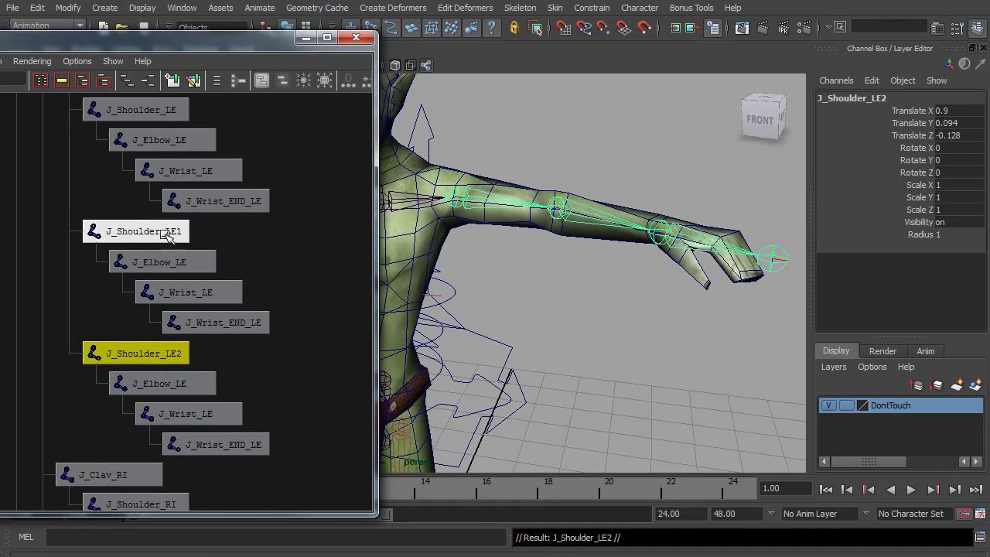
{"action": "left_click", "coordinate": [164, 234]}
{"action": "left_click", "coordinate": [164, 233], "text": "ctrl"}
{"action": "double_click", "coordinate": [165, 237]}
{"action": "left_click", "coordinate": [160, 285]}
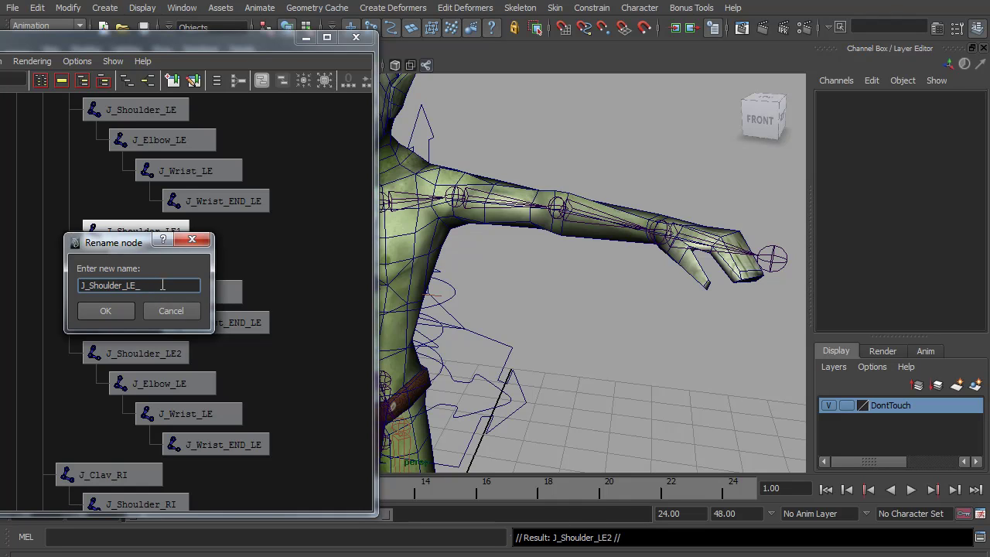
{"action": "key", "text": "Return"}
- Rename the elbow and wrist joints under J_Shoulder_LE_FK as J_Elbow_LE_FK and J_Wrist_LE_FK
{"action": "left_click", "coordinate": [146, 262]}
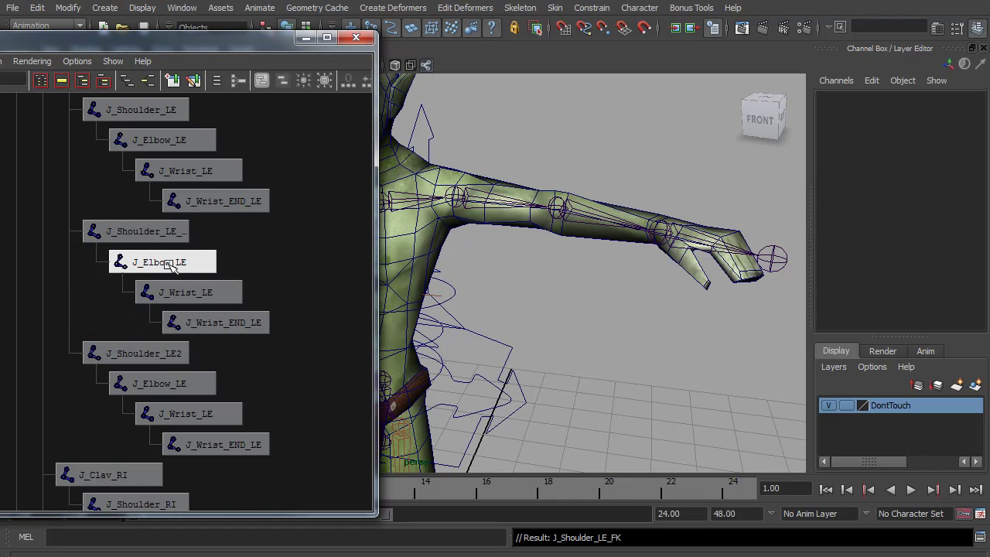
{"action": "double_click", "coordinate": [147, 261]}
{"action": "left_click", "coordinate": [180, 287]}
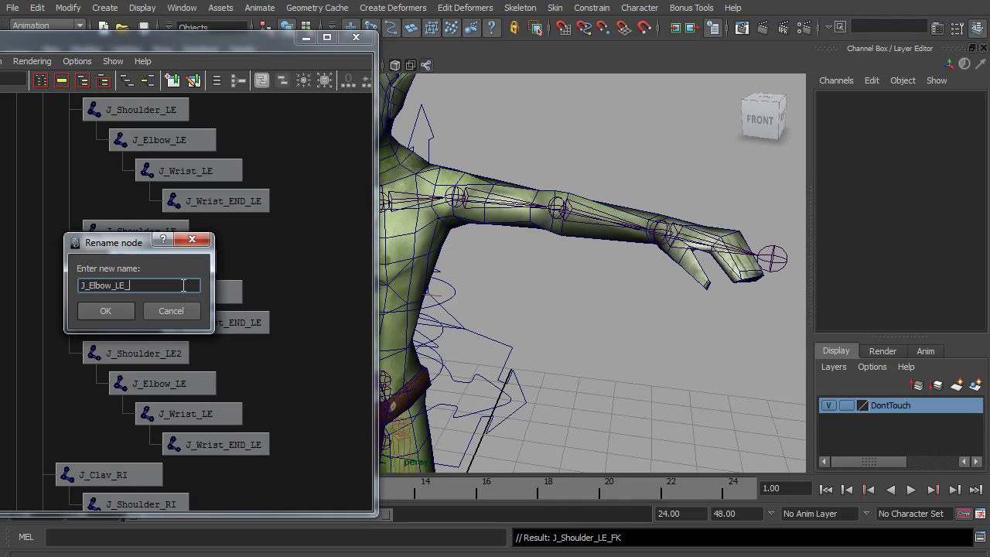
{"action": "key", "text": "Return"}
{"action": "left_click", "coordinate": [184, 288]}
{"action": "double_click", "coordinate": [183, 288]}
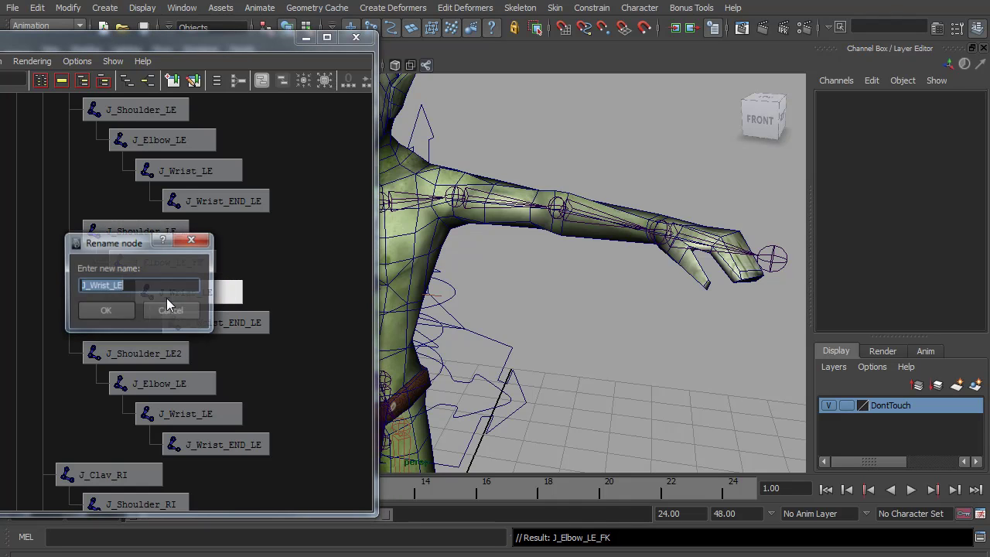
{"action": "left_click", "coordinate": [160, 286]}
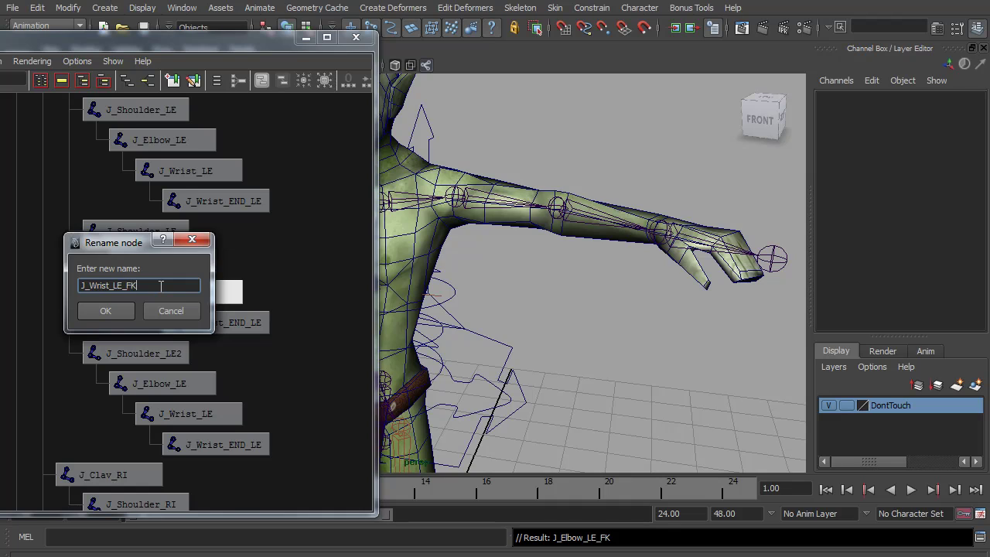
{"action": "key", "text": "Return"}
- Rename the end joint under J_Wrist_LE_FK as J_Wrist_END_LE_FK
{"action": "left_click", "coordinate": [219, 325]}
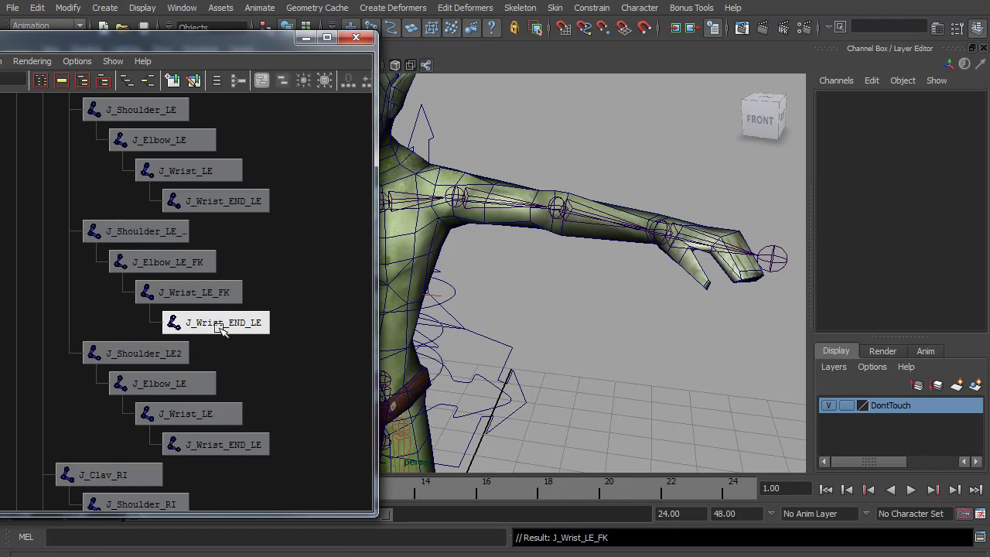
{"action": "double_click", "coordinate": [220, 323]}
{"action": "left_click", "coordinate": [160, 286]}
{"action": "type", "text": "_FK"}
{"action": "key", "text": "Return"}
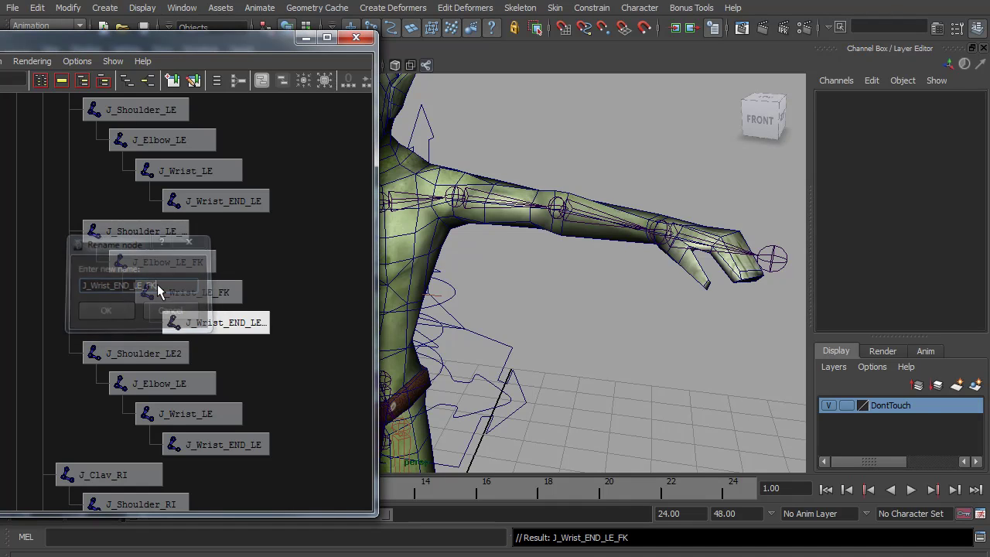
- Rename the second duplicated shoulder joint, J_Shoulder_LE2, as J_Shoulder_LE_IK
{"action": "scroll", "coordinate": [163, 293], "scroll_direction": "down", "scroll_amount": 2}
{"action": "left_click", "coordinate": [167, 267]}
{"action": "double_click", "coordinate": [167, 267]}
{"action": "left_click", "coordinate": [180, 285]}
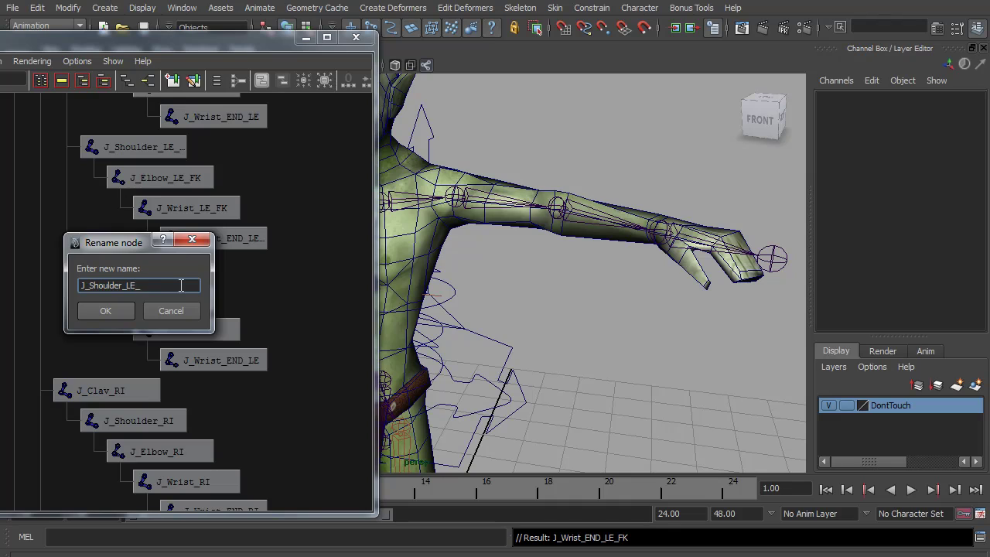
{"action": "type", "text": "_IK"}
{"action": "key", "text": "Return"}
- Rename the elbow joint under J_Shoulder_LE_IK as J_Elbow_LE_IK
{"action": "left_click", "coordinate": [188, 295]}
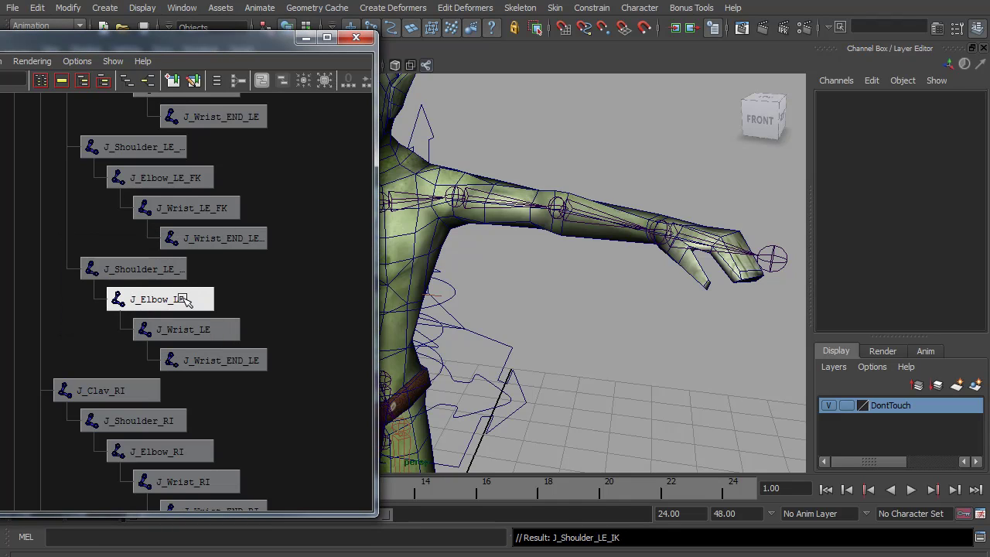
{"action": "double_click", "coordinate": [197, 300]}
{"action": "left_click", "coordinate": [180, 286]}
{"action": "type", "text": "_IK"}
{"action": "key", "text": "Return"}
- Rename the wrist joint under J_Elbow_LE_IK as J_Wrist_LE_IK
{"action": "left_click", "coordinate": [182, 329]}
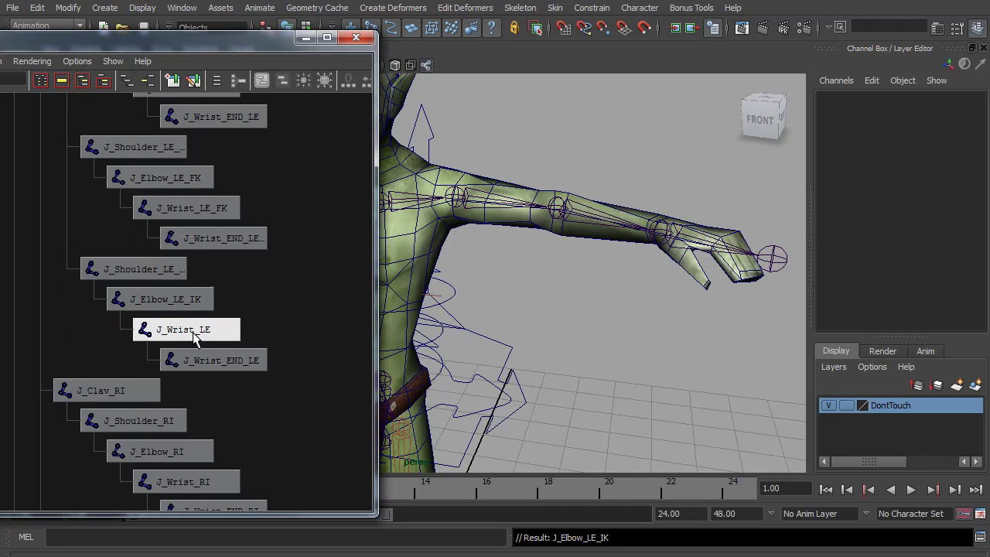
{"action": "double_click", "coordinate": [182, 329]}
{"action": "left_click", "coordinate": [175, 287]}
{"action": "type", "text": "_IK"}
{"action": "key", "text": "Return"}
- Rename the end joint under J_Wrist_LE_IK as J_Wrist_END_LE_IK
{"action": "left_click", "coordinate": [216, 361]}
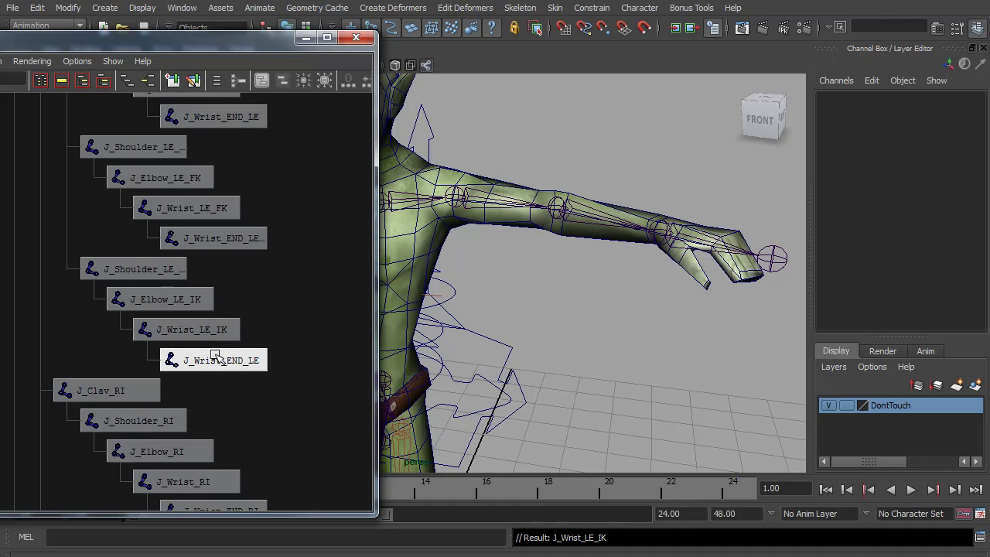
{"action": "double_click", "coordinate": [219, 361]}
{"action": "left_click", "coordinate": [164, 285]}
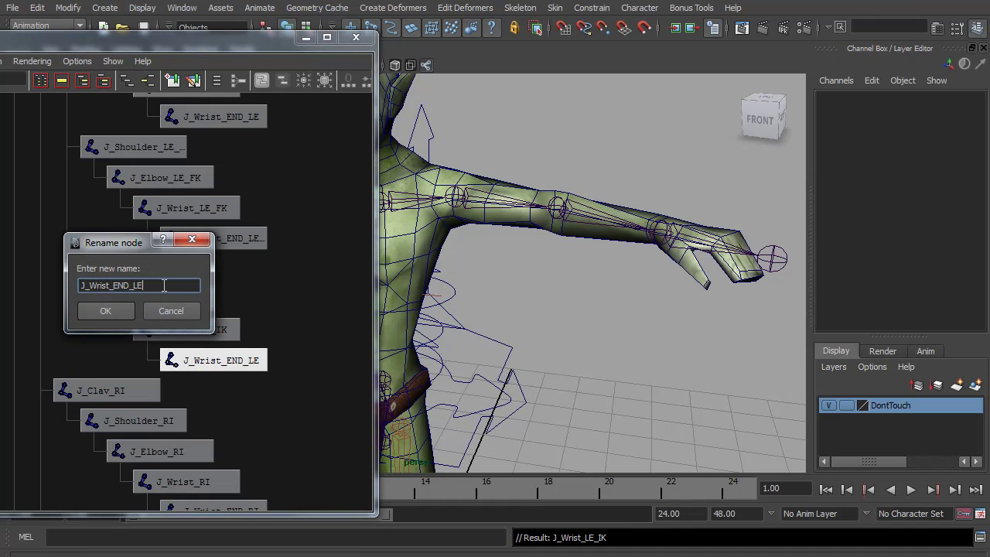
{"action": "key", "text": "Return"}
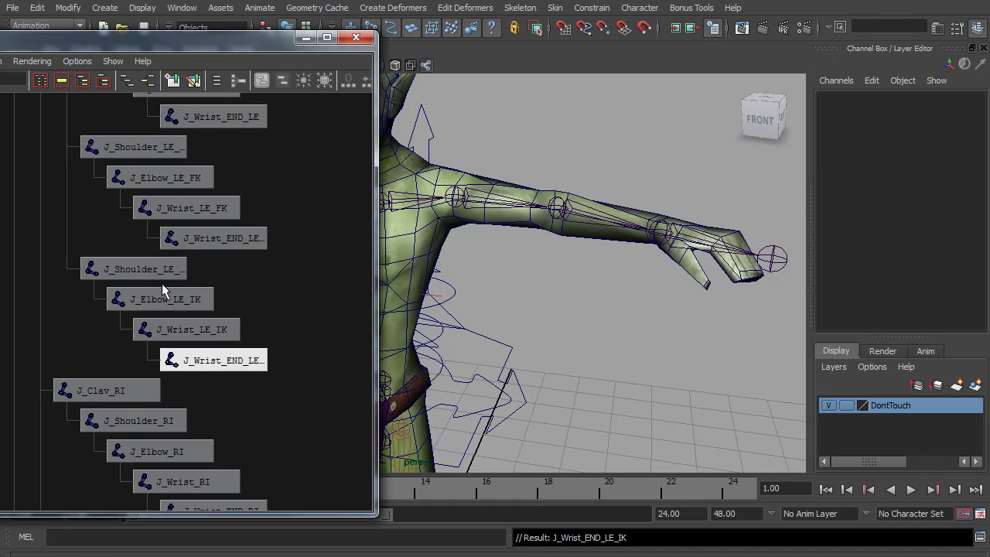
- Delete the J_Wrist_END_LE_FK joint from the end of the left arm's FK chain
{"action": "left_click", "coordinate": [220, 240]}
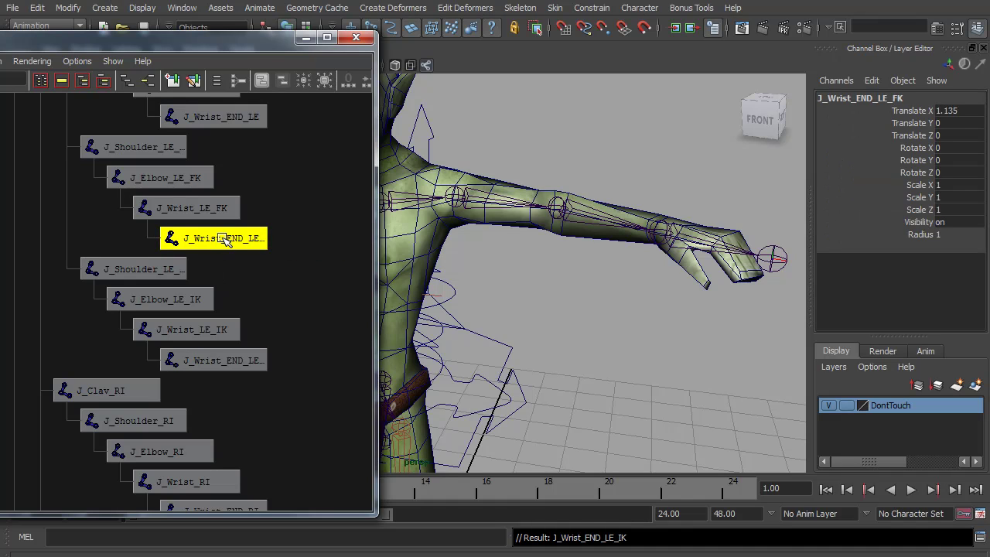
{"action": "key", "text": "Delete"}
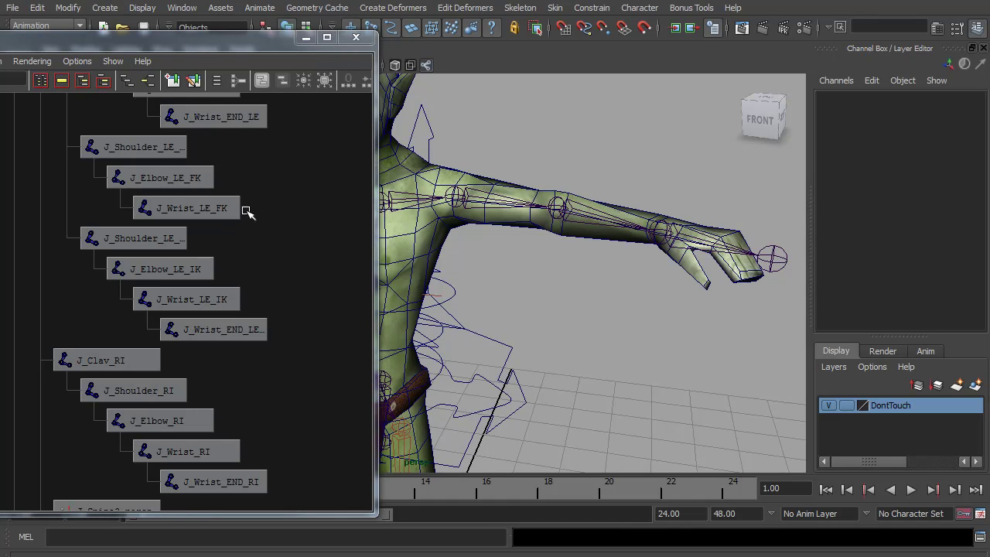
- Orient-constrain J_Shoulder_LE to J_Shoulder_LE_FK and J_Shoulder_LE_IK on all axes, with Maintain offset off and weight 1
{"action": "scroll", "coordinate": [247, 212], "scroll_direction": "down", "scroll_amount": 3}
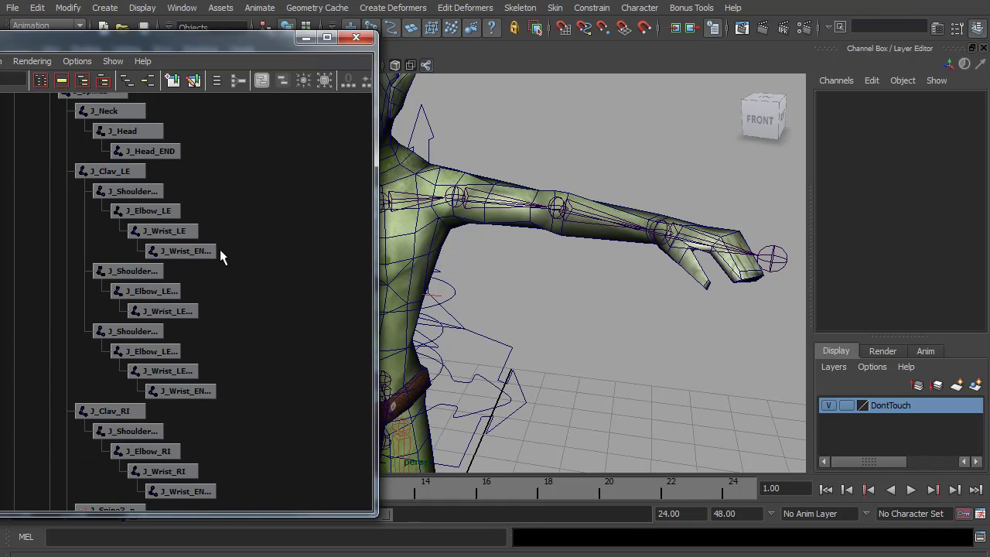
{"action": "middle_click_drag", "start_coordinate": [219, 251], "coordinate": [233, 222], "text": "alt"}
{"action": "right_click_drag", "start_coordinate": [134, 227], "coordinate": [245, 235], "text": "alt"}
{"action": "middle_click_drag", "start_coordinate": [218, 190], "coordinate": [192, 212], "text": "alt"}
{"action": "left_click", "coordinate": [167, 190]}
{"action": "left_click", "coordinate": [163, 310]}
{"action": "middle_click_drag", "start_coordinate": [136, 311], "coordinate": [169, 192]}
{"action": "left_click", "coordinate": [167, 190], "text": "shift"}
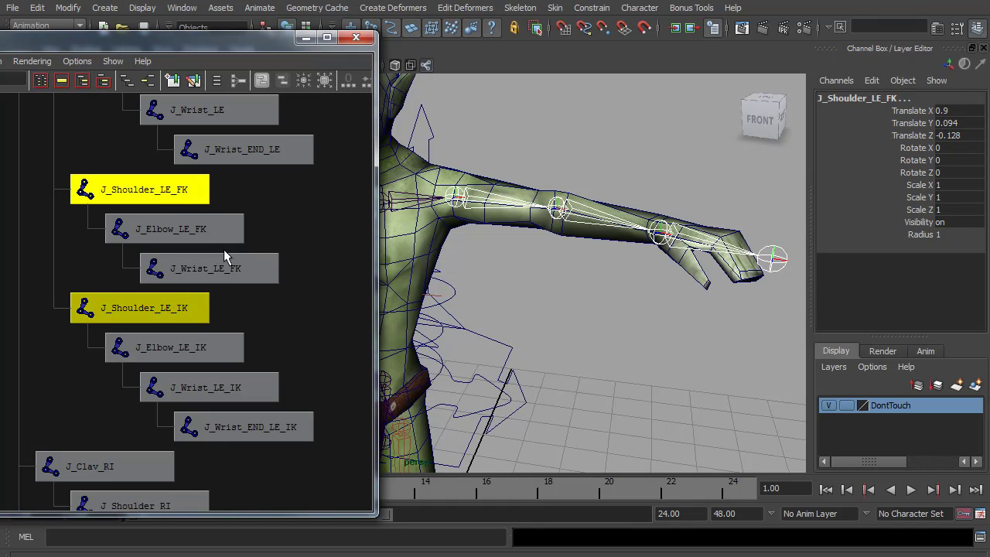
{"action": "middle_click_drag", "start_coordinate": [249, 218], "coordinate": [265, 326], "text": "alt"}
{"action": "right_click_drag", "start_coordinate": [266, 325], "coordinate": [179, 285], "text": "alt"}
{"action": "middle_click_drag", "start_coordinate": [186, 239], "coordinate": [197, 262], "text": "alt"}
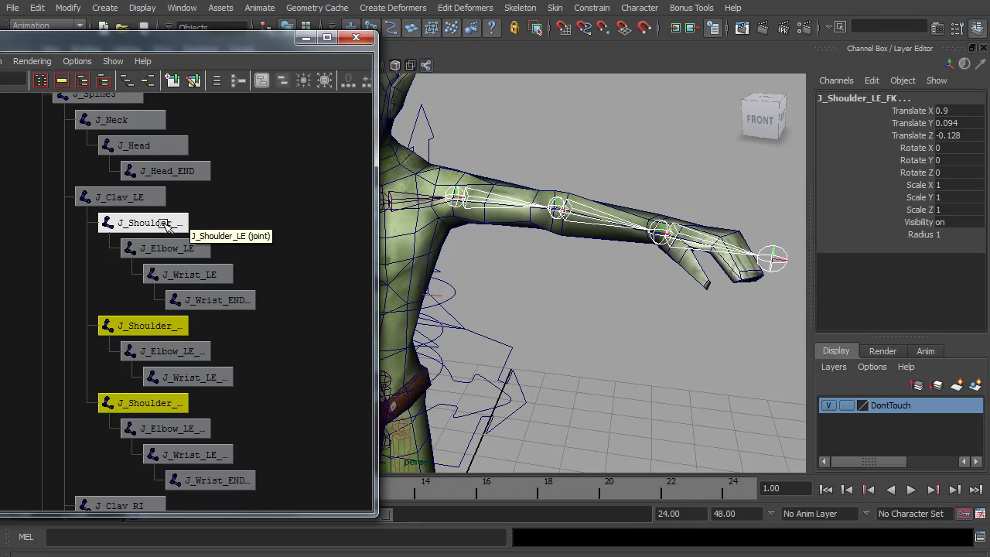
{"action": "left_click", "coordinate": [166, 225], "text": "shift"}
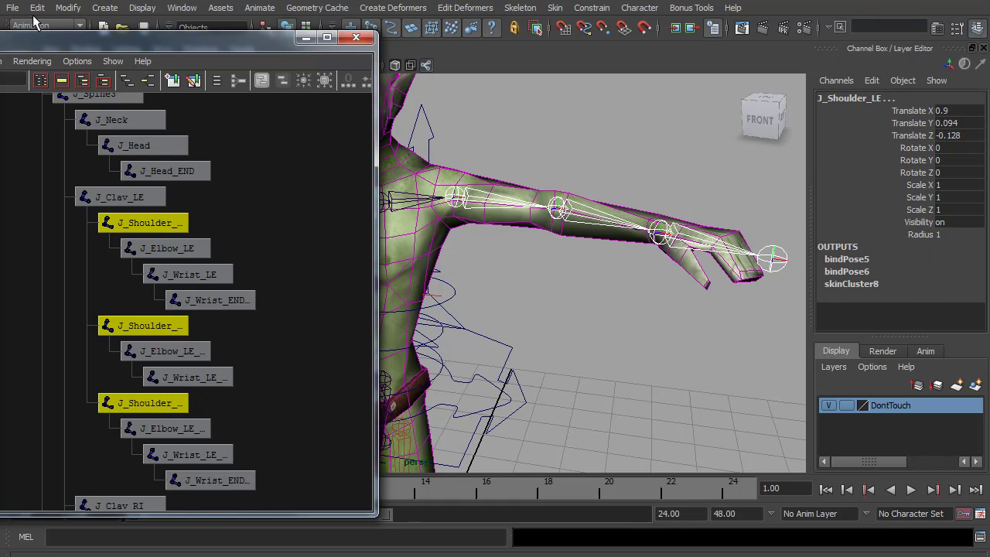
{"action": "left_click", "coordinate": [591, 8]}
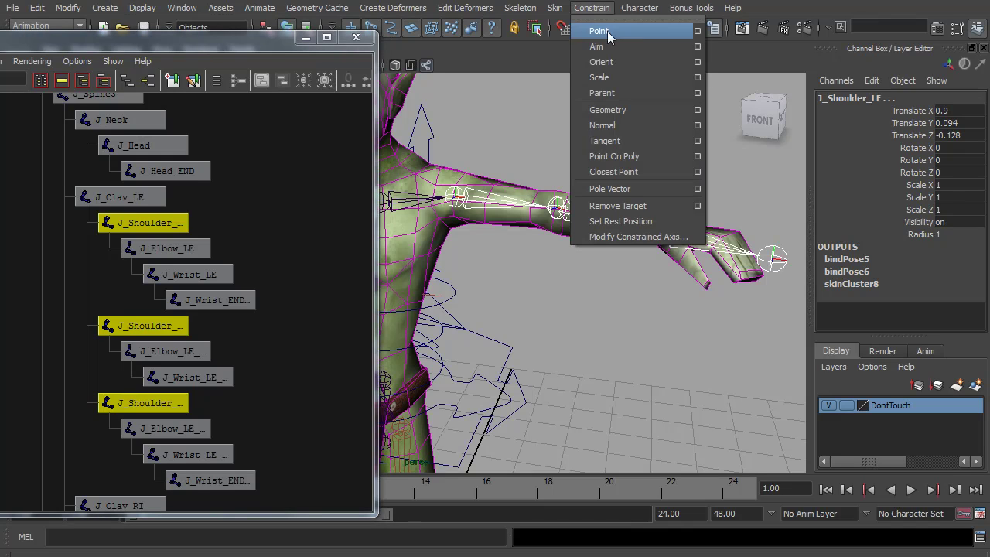
{"action": "left_click", "coordinate": [696, 61]}
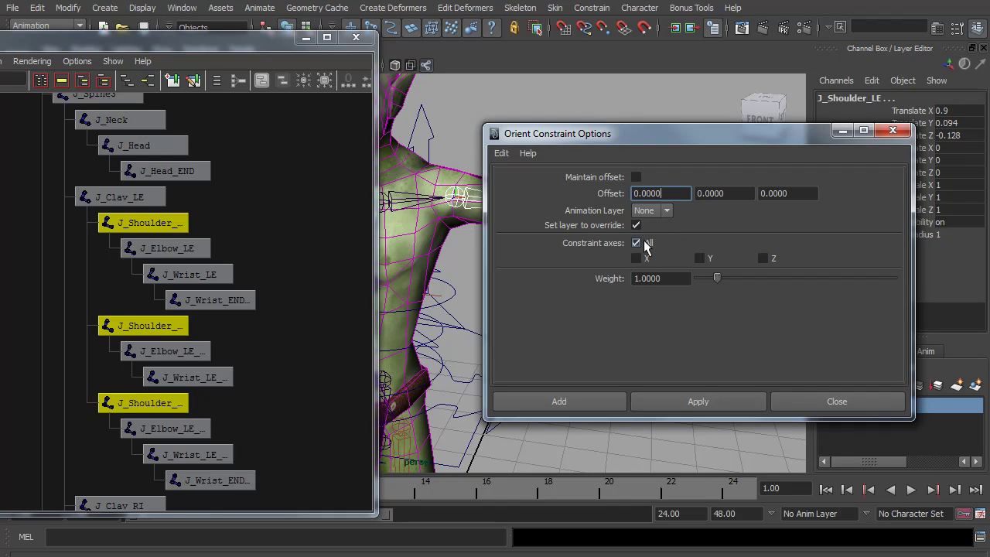
{"action": "left_click", "coordinate": [703, 400]}
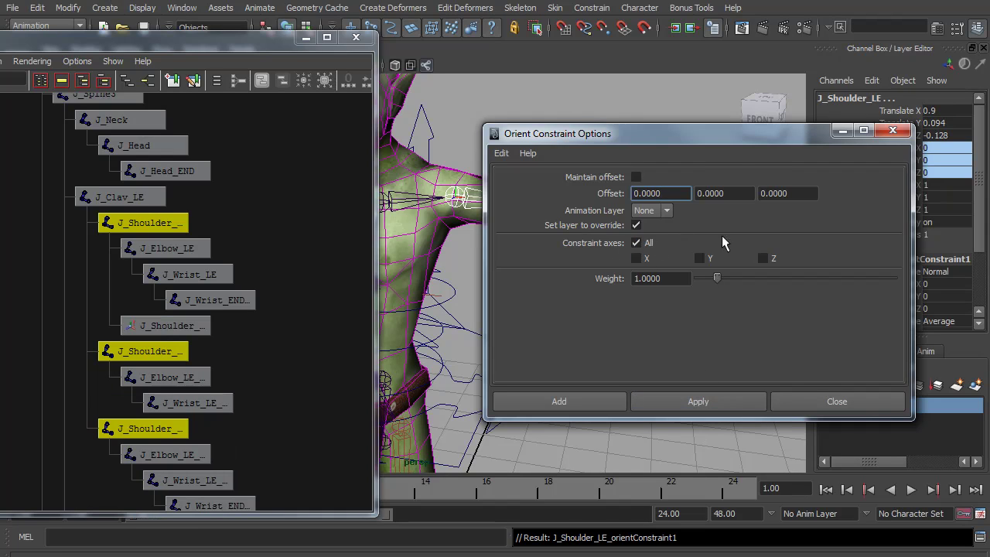
- Orient-constrain J_Elbow_LE to J_Elbow_LE_FK and J_Elbow_LE_IK using the same constraint options
{"action": "left_click_drag", "start_coordinate": [689, 136], "coordinate": [694, 194]}
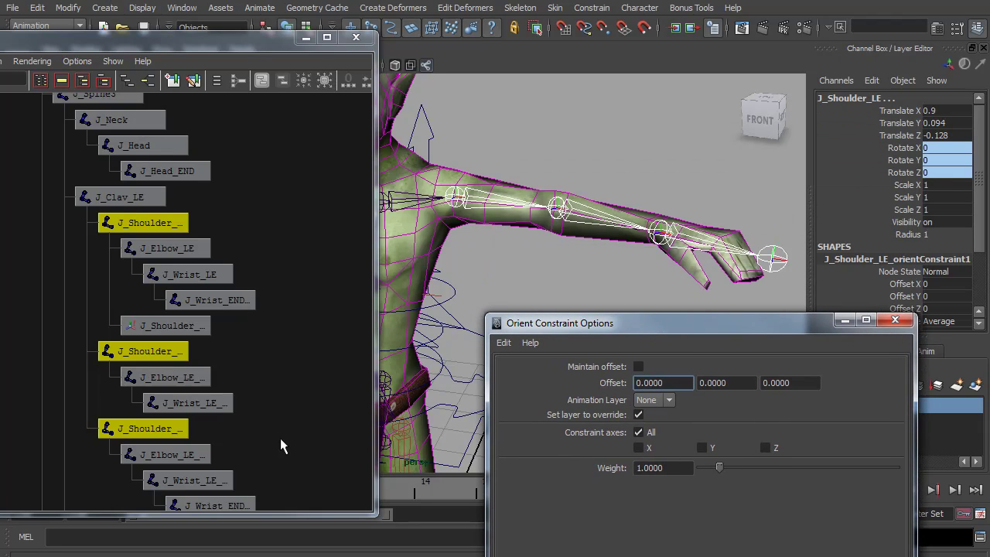
{"action": "middle_click_drag", "start_coordinate": [220, 366], "coordinate": [209, 297], "text": "alt"}
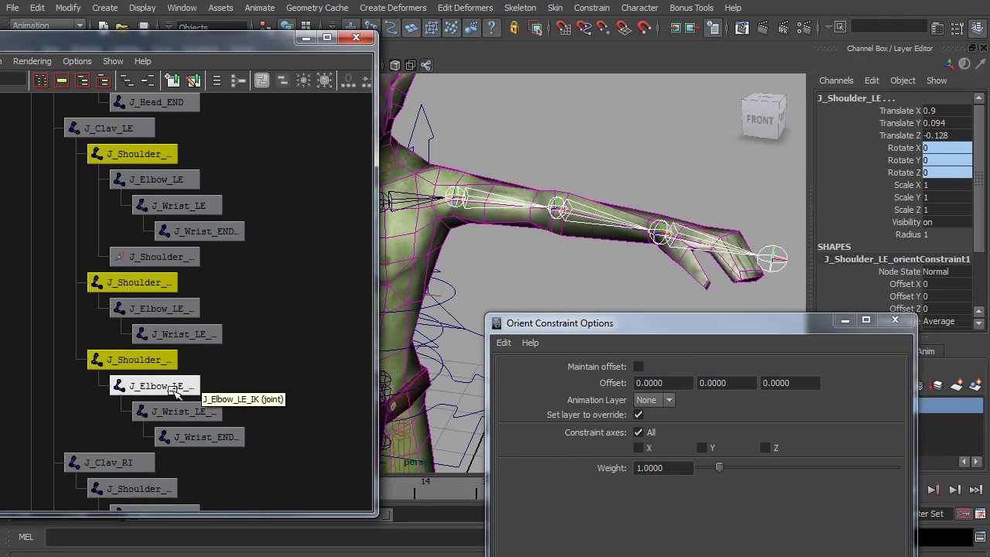
{"action": "left_click", "coordinate": [175, 386]}
{"action": "left_click", "coordinate": [175, 309], "text": "shift"}
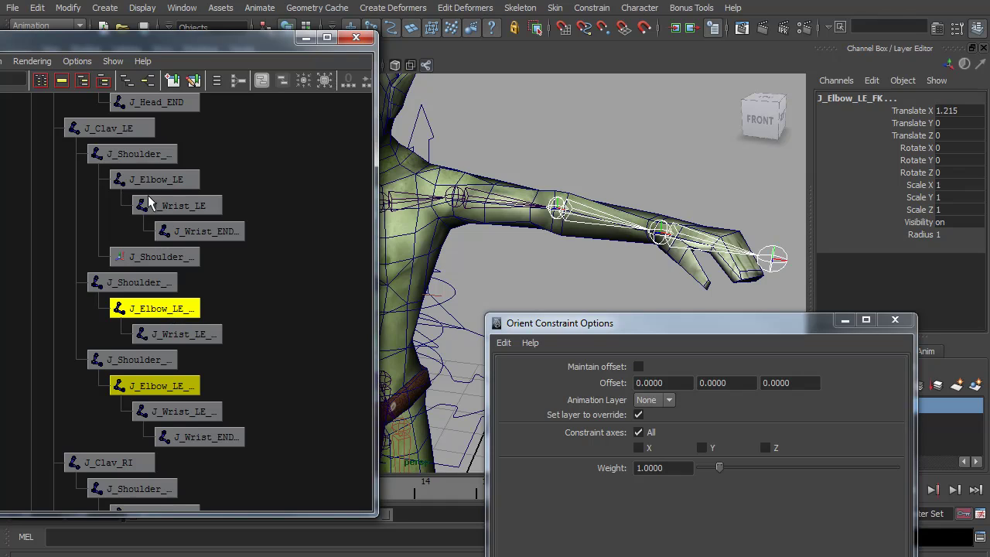
{"action": "left_click", "coordinate": [153, 182], "text": "shift"}
{"action": "left_click_drag", "start_coordinate": [709, 317], "coordinate": [679, 258]}
{"action": "left_click", "coordinate": [671, 531]}
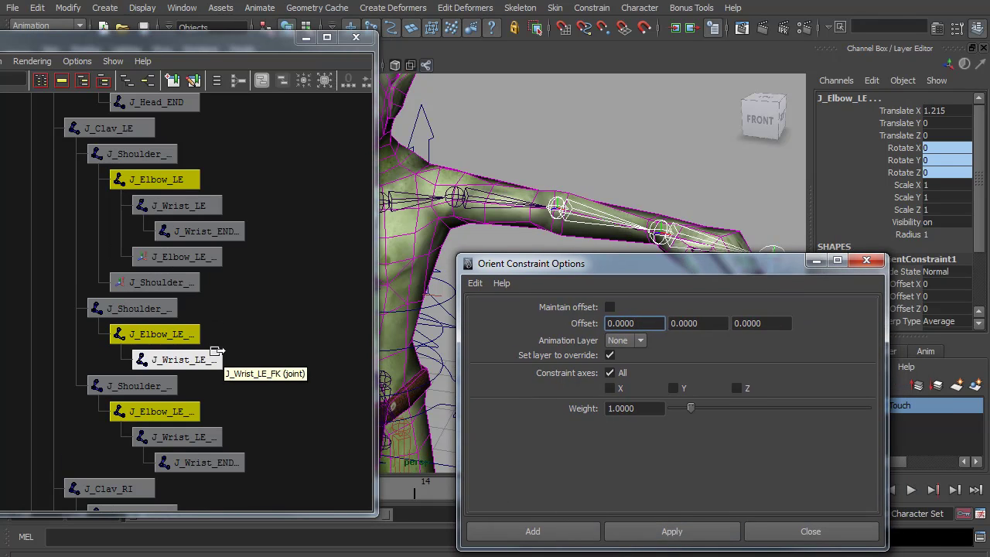
- Orient-constrain J_Wrist_LE to J_Wrist_LE_FK and J_Wrist_LE_IK with the same options, and close the constraint options
{"action": "left_click", "coordinate": [195, 440]}
{"action": "left_click", "coordinate": [166, 361], "text": "shift"}
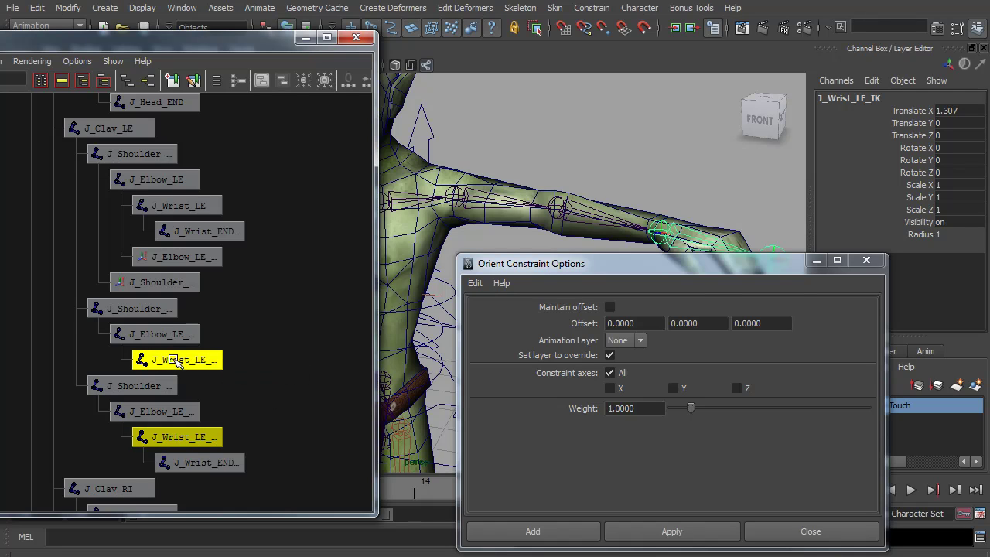
{"action": "left_click", "coordinate": [175, 205], "text": "ctrl"}
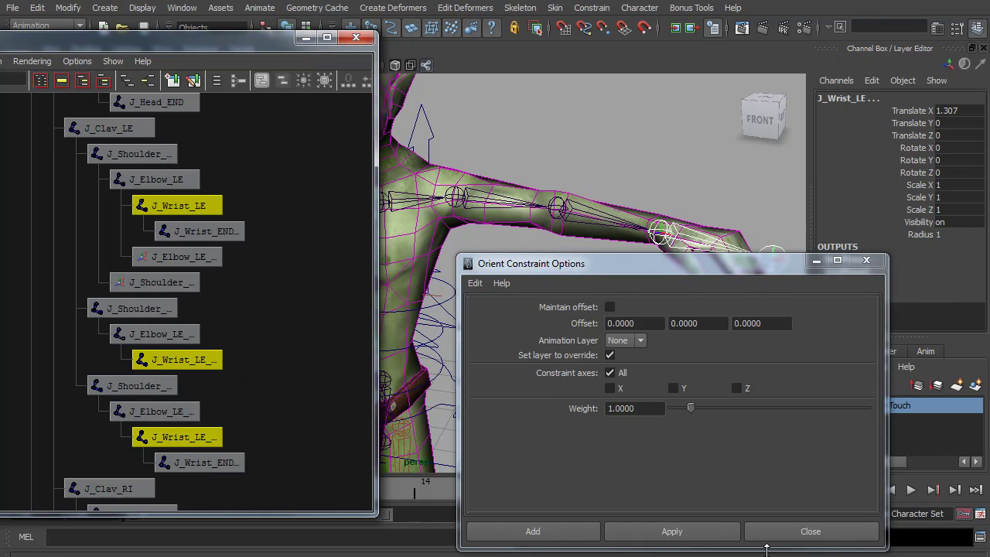
{"action": "left_click", "coordinate": [690, 534]}
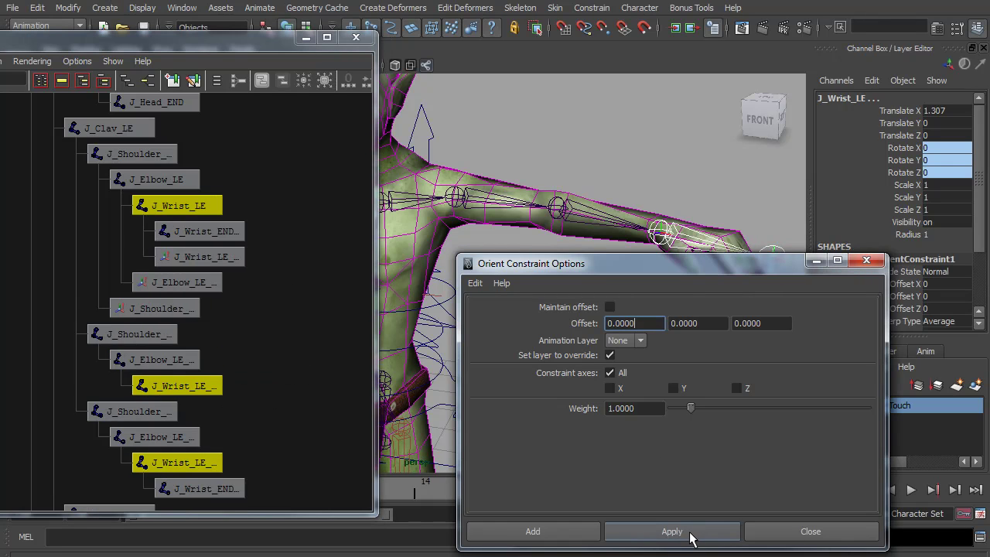
{"action": "left_click", "coordinate": [866, 260]}
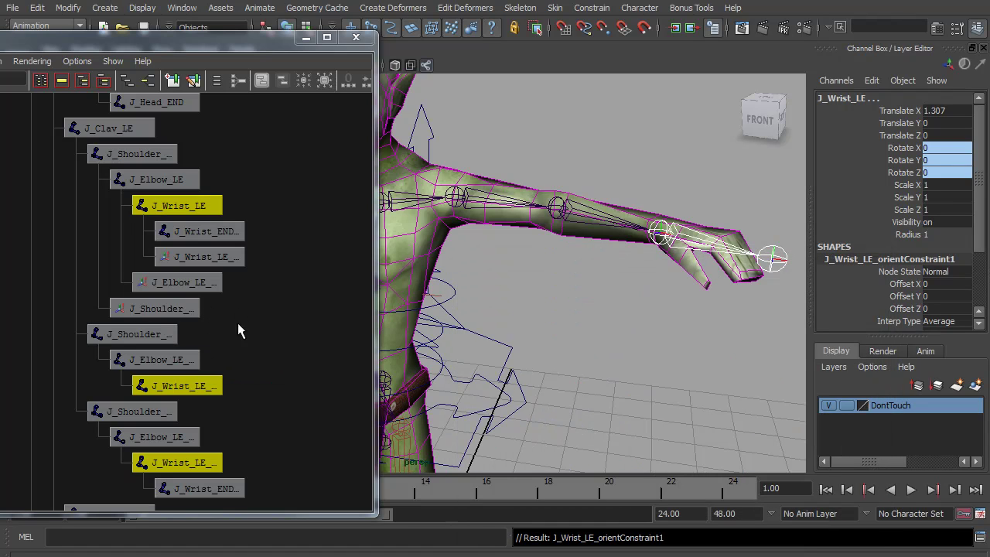
- Test the arm constraints by rotating J_Shoulder_LE_FK and J_Shoulder_LE_IK, undoing each rotation
{"action": "left_click", "coordinate": [139, 333]}
{"action": "key", "text": "e"}
{"action": "left_click_drag", "start_coordinate": [498, 232], "coordinate": [519, 203]}
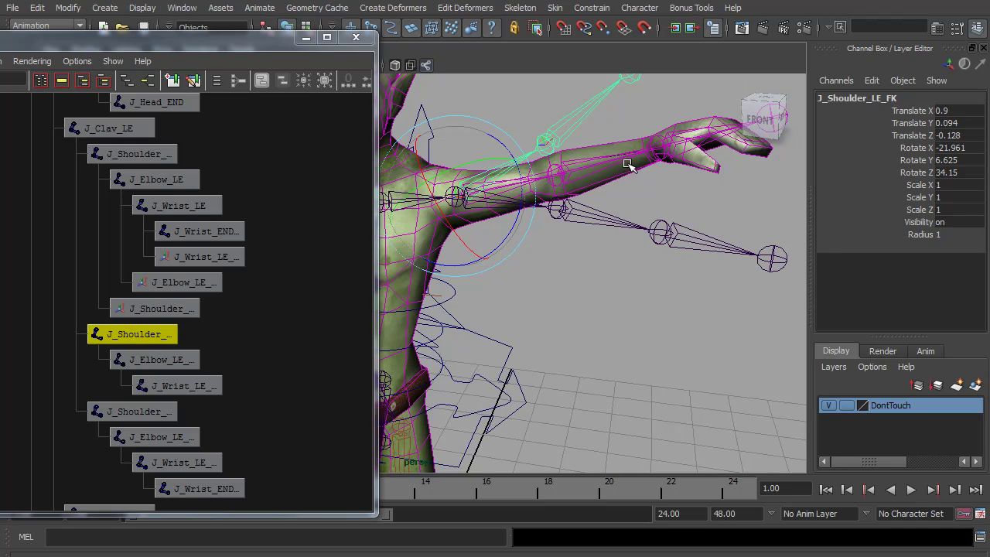
{"action": "key", "text": "ctrl+z"}
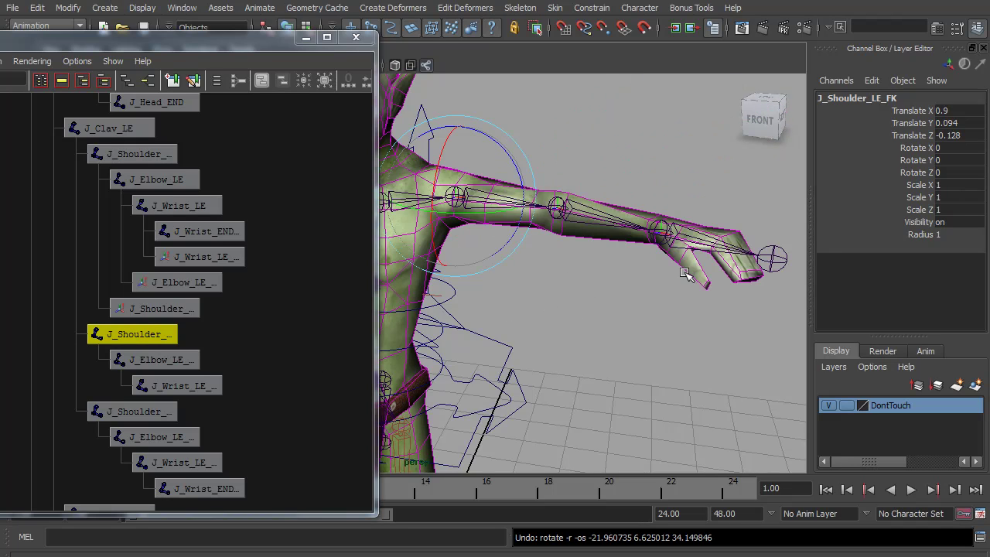
{"action": "key", "text": "ctrl+z"}
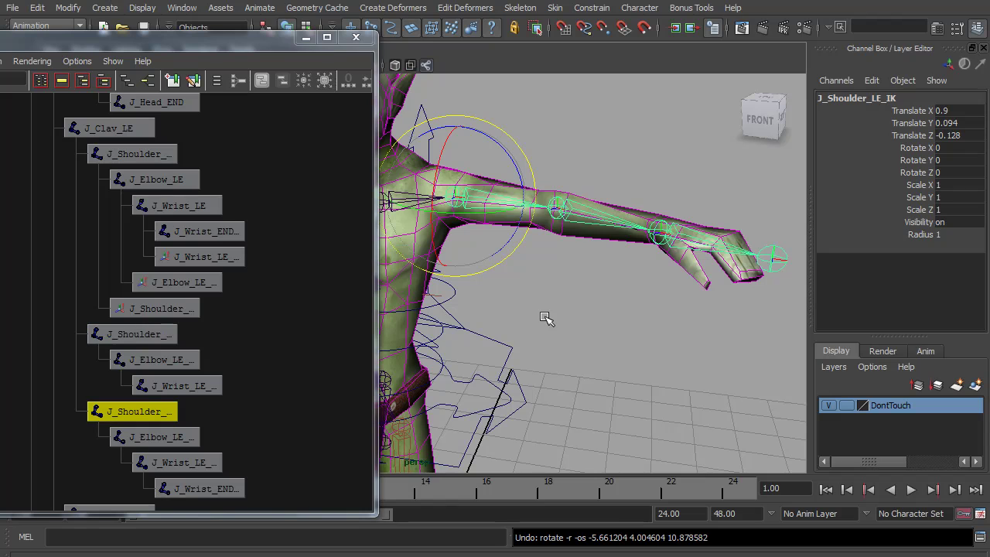
- Import HandShape.mb from the RiggingTuts folder into the scene
{"action": "left_click", "coordinate": [14, 7]}
{"action": "left_click", "coordinate": [74, 144]}
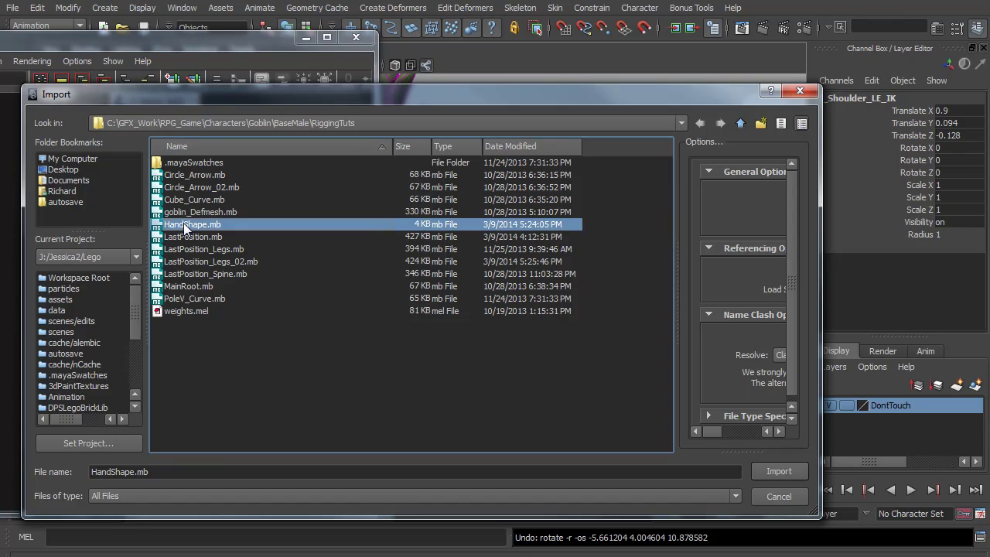
{"action": "double_click", "coordinate": [184, 224]}
- Move the imported HandShape curve to the character's left wrist joint, at about X 3.45, Y 7.56, Z 0.49
{"action": "scroll", "coordinate": [628, 362], "scroll_direction": "down", "scroll_amount": 3}
{"action": "middle_click_drag", "start_coordinate": [447, 336], "coordinate": [563, 201], "text": "alt"}
{"action": "left_click_drag", "start_coordinate": [563, 201], "coordinate": [506, 256], "text": "alt"}
{"action": "left_click", "coordinate": [494, 335]}
{"action": "key", "text": "w"}
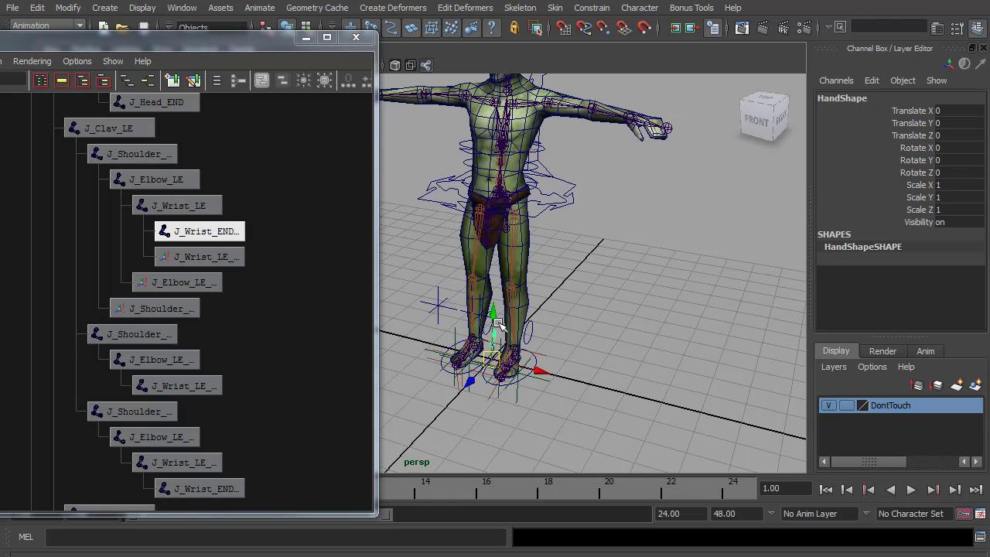
{"action": "left_click_drag", "start_coordinate": [497, 358], "coordinate": [627, 124]}
{"action": "middle_click_drag", "start_coordinate": [585, 160], "coordinate": [490, 325], "text": "alt"}
{"action": "right_click_drag", "start_coordinate": [491, 325], "coordinate": [575, 347], "text": "alt"}
{"action": "middle_click_drag", "start_coordinate": [575, 347], "coordinate": [581, 210], "text": "alt"}
{"action": "left_click_drag", "start_coordinate": [582, 210], "coordinate": [534, 217], "text": "alt"}
{"action": "middle_click_drag", "start_coordinate": [533, 217], "coordinate": [537, 240], "text": "alt"}
{"action": "right_click_drag", "start_coordinate": [538, 240], "coordinate": [588, 253], "text": "alt"}
{"action": "middle_click_drag", "start_coordinate": [544, 232], "coordinate": [572, 266], "text": "alt"}
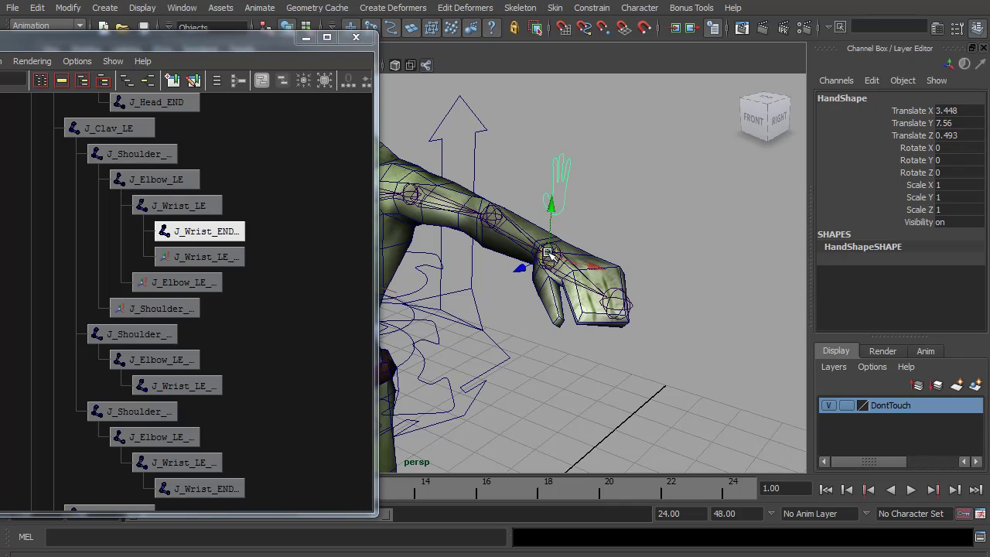
{"action": "left_click_drag", "start_coordinate": [552, 253], "coordinate": [561, 235], "text": "alt"}
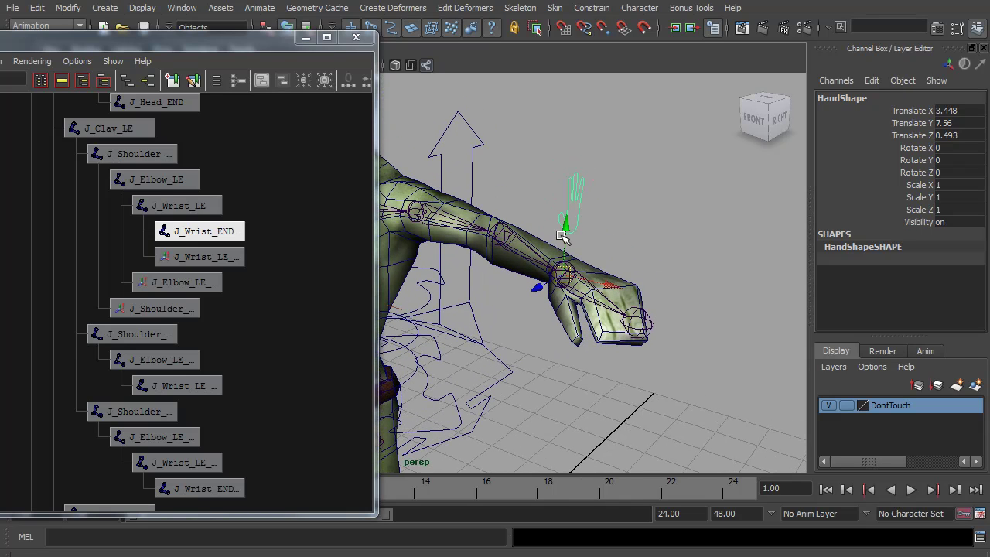
- Add a keyable float attribute named IK_FK_Switch to HandShape, with minimum 0, maximum 1 and default 0
{"action": "left_click", "coordinate": [68, 9]}
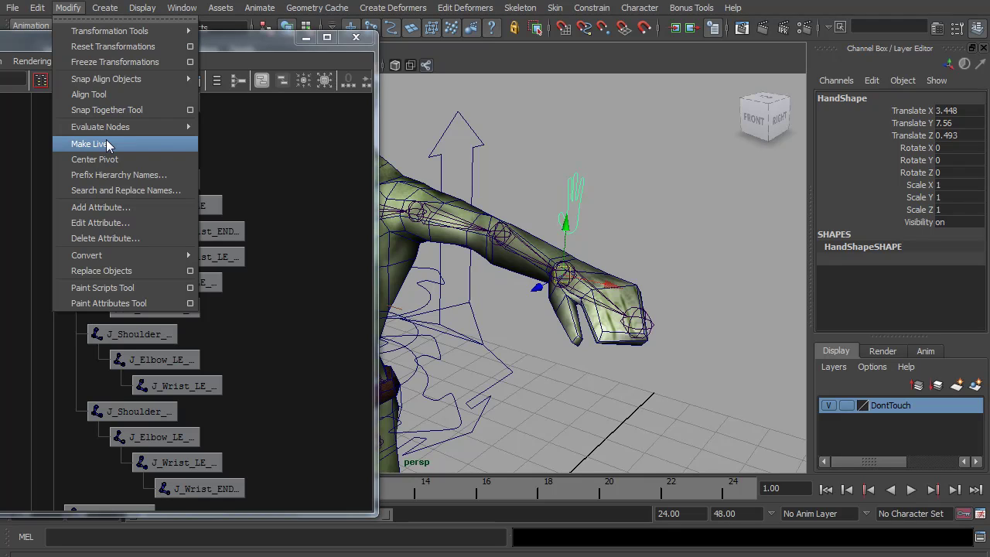
{"action": "left_click", "coordinate": [112, 207]}
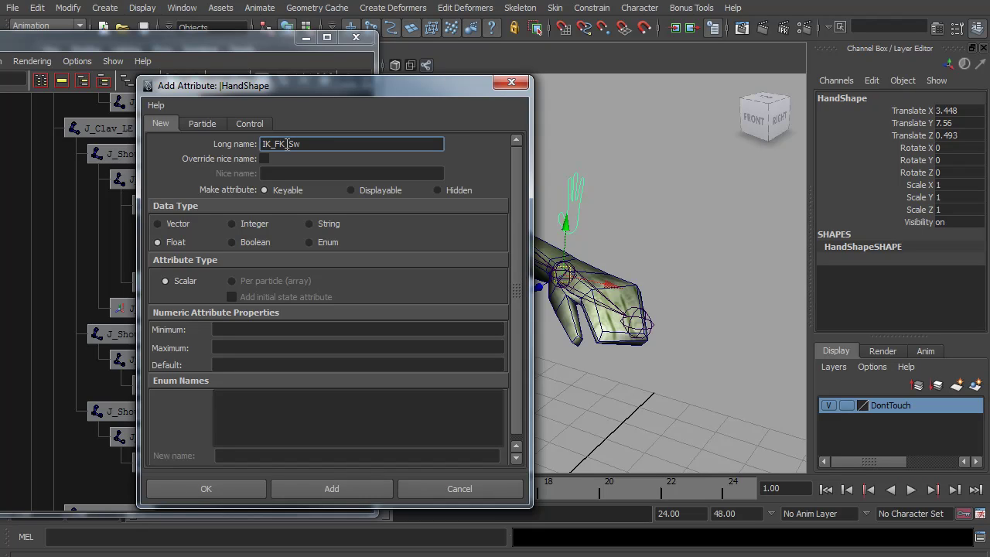
{"action": "key", "text": "Tab"}
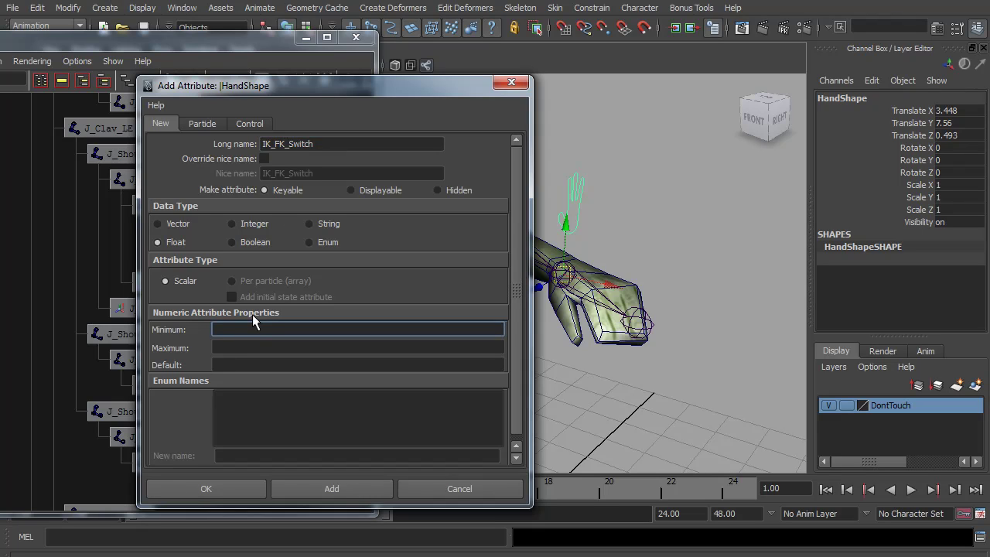
{"action": "key", "text": "Tab"}
{"action": "type", "text": "1"}
{"action": "key", "text": "Tab"}
{"action": "type", "text": "0"}
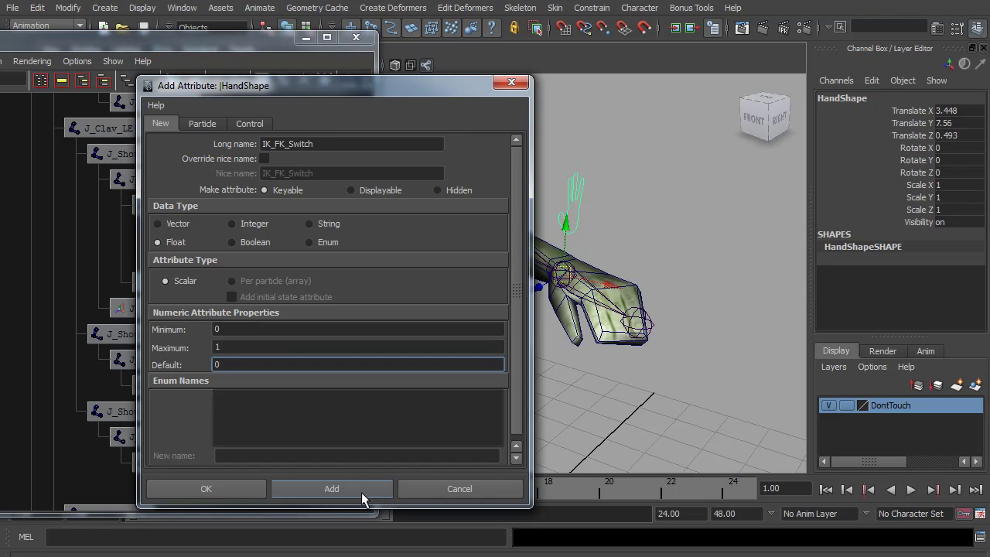